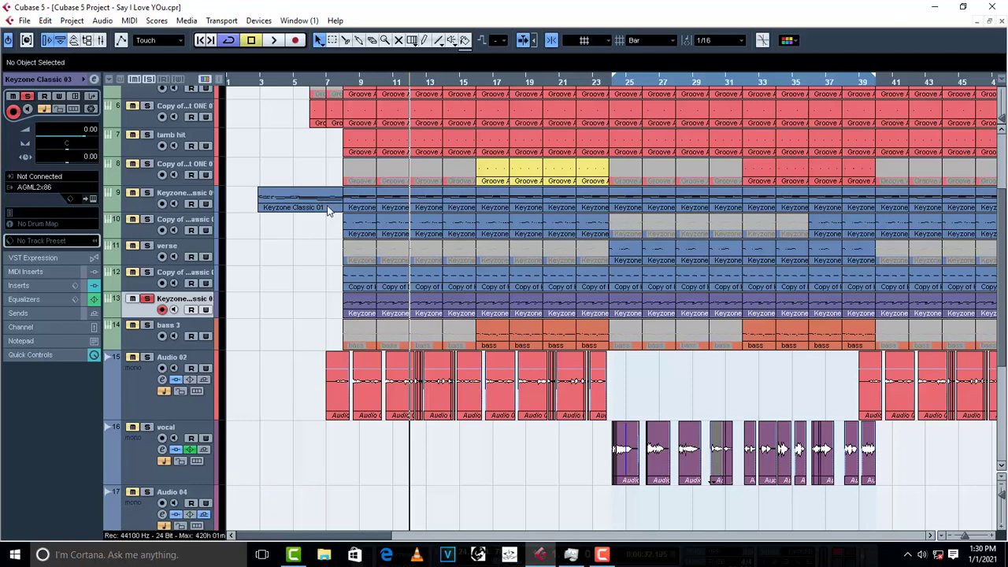
Step: Play the arrangement and review all tracks from the drums down to the vocals
{"action": "scroll", "coordinate": [329, 211], "scroll_direction": "up", "scroll_amount": 3}
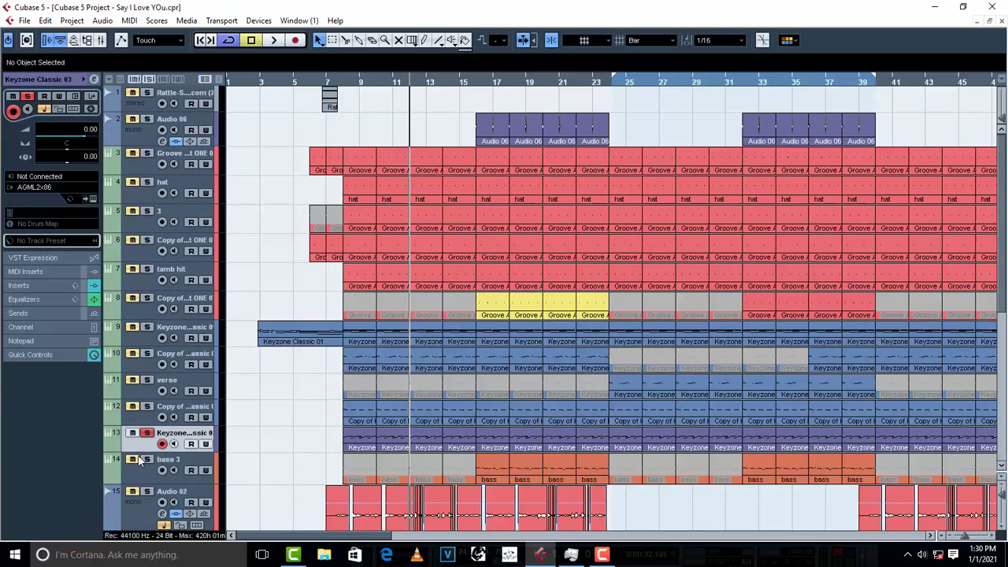
{"action": "key", "text": "space"}
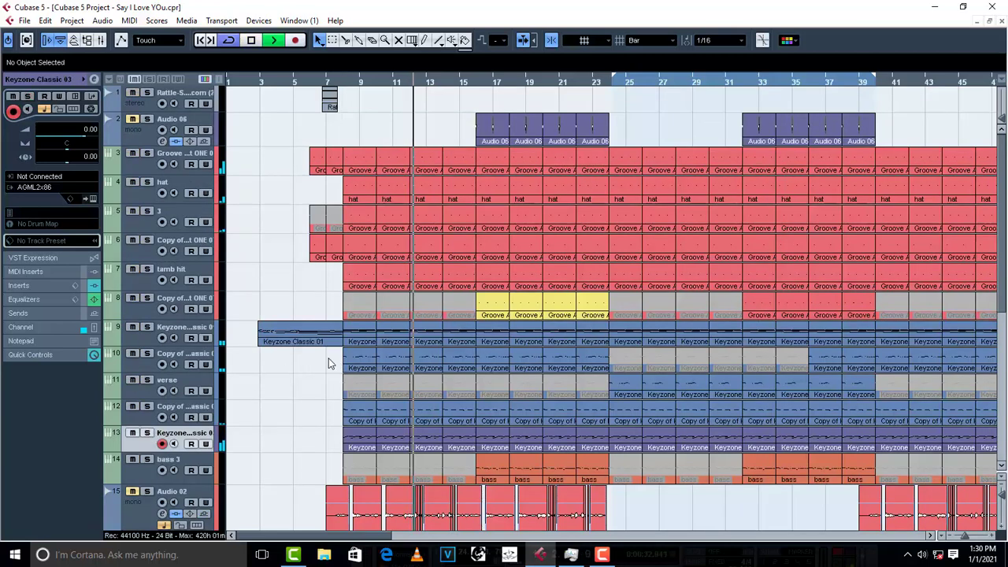
{"action": "scroll", "coordinate": [264, 334], "scroll_direction": "down", "scroll_amount": 2}
{"action": "scroll", "coordinate": [261, 327], "scroll_direction": "down", "scroll_amount": 4}
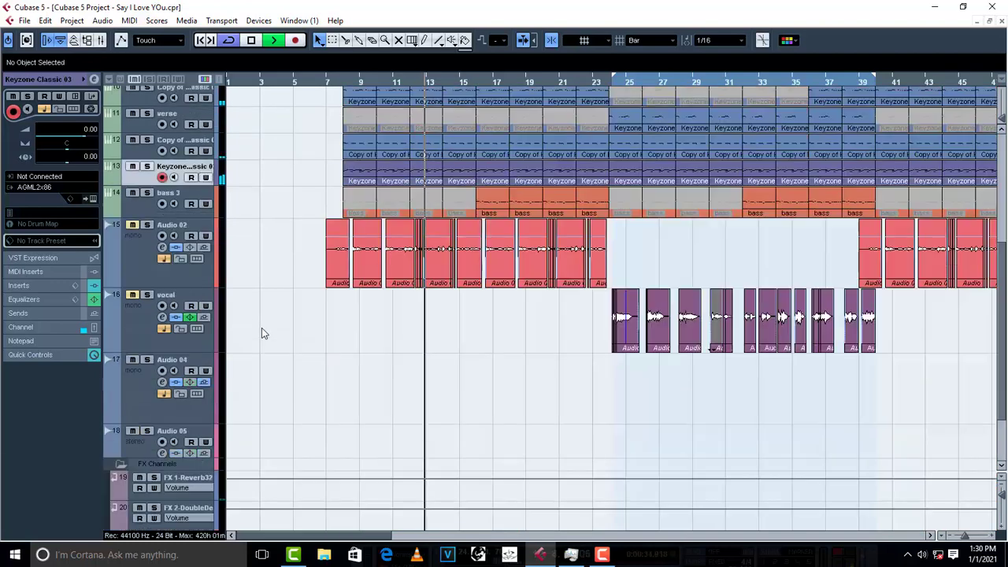
{"action": "scroll", "coordinate": [263, 333], "scroll_direction": "up", "scroll_amount": 2}
{"action": "scroll", "coordinate": [425, 367], "scroll_direction": "up", "scroll_amount": 4}
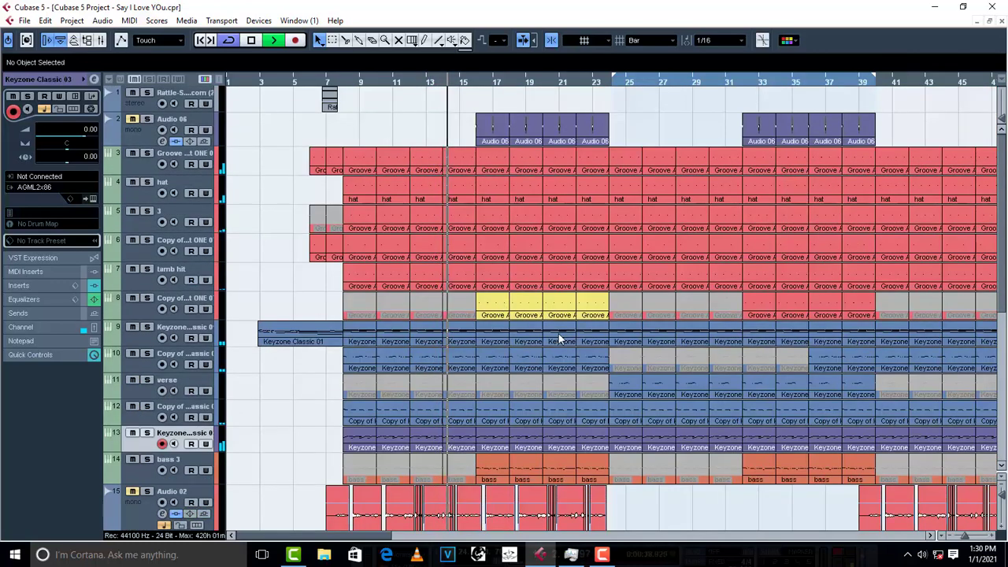
{"action": "scroll", "coordinate": [501, 348], "scroll_direction": "down", "scroll_amount": 2}
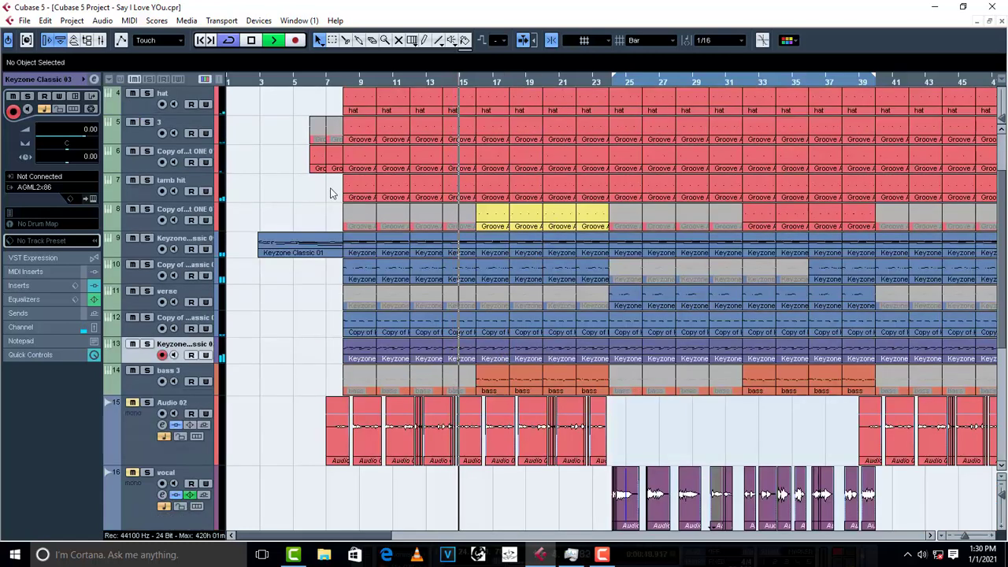
{"action": "key", "text": "space"}
Step: Select the Groove Agent parts on track 8 from bar 8 to 24, set the locators to them and play the range
{"action": "left_click_drag", "start_coordinate": [294, 214], "coordinate": [596, 230]}
{"action": "key", "text": "p"}
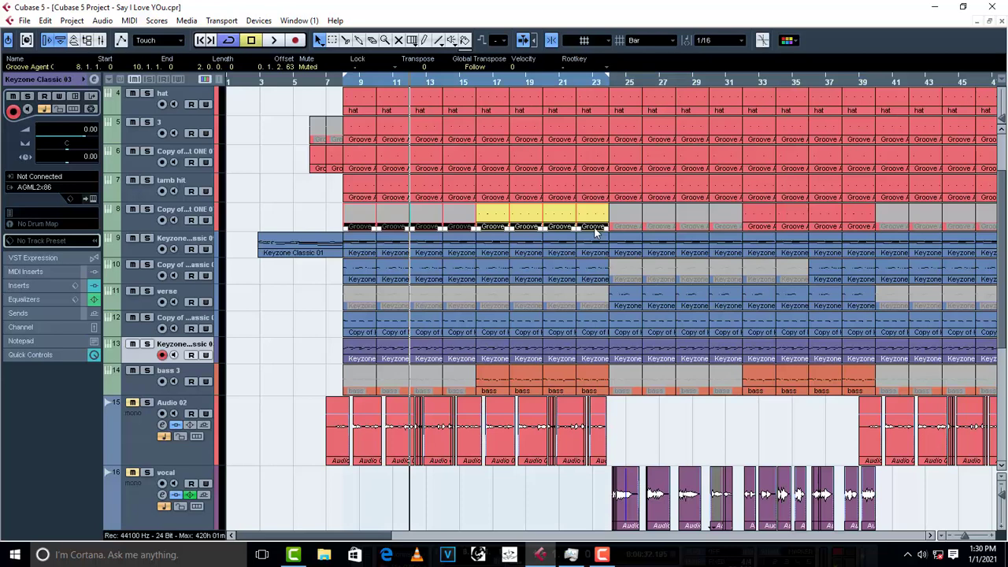
{"action": "key", "text": "space"}
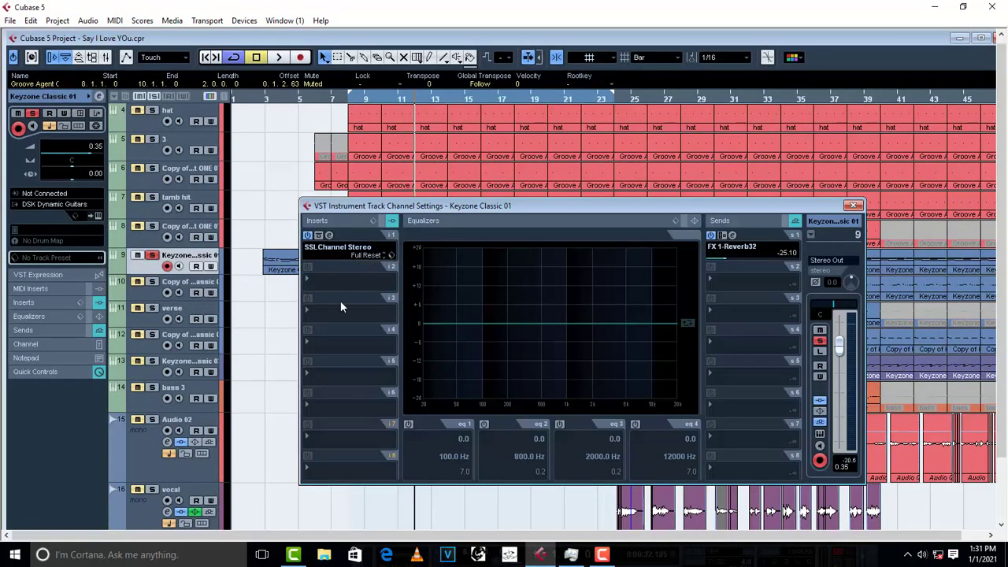
Step: Insert the VU Meter Stereo analyzer in the second insert slot of the Keyzone Classic 01 track
{"action": "left_click", "coordinate": [336, 283]}
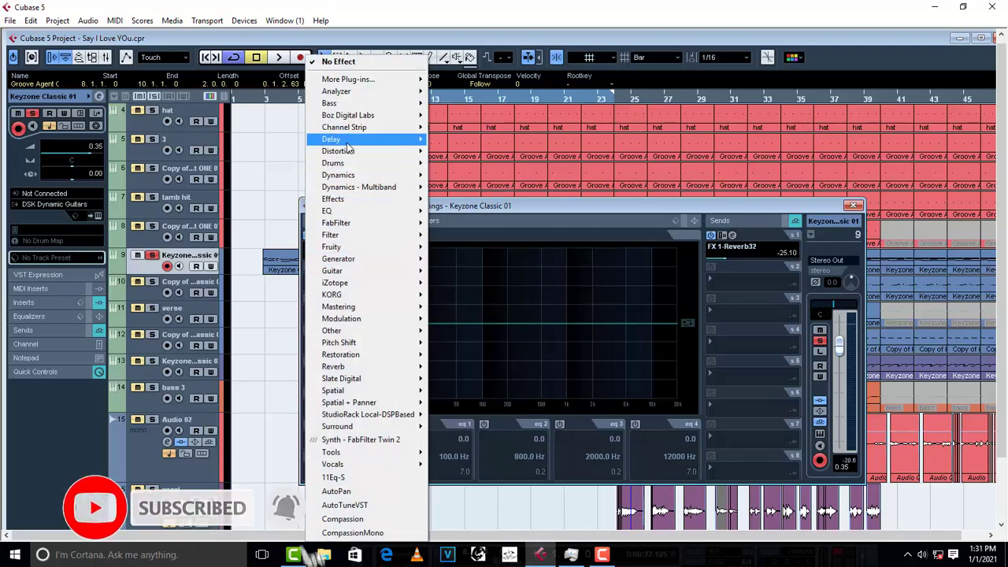
{"action": "mouse_move", "coordinate": [347, 144]}
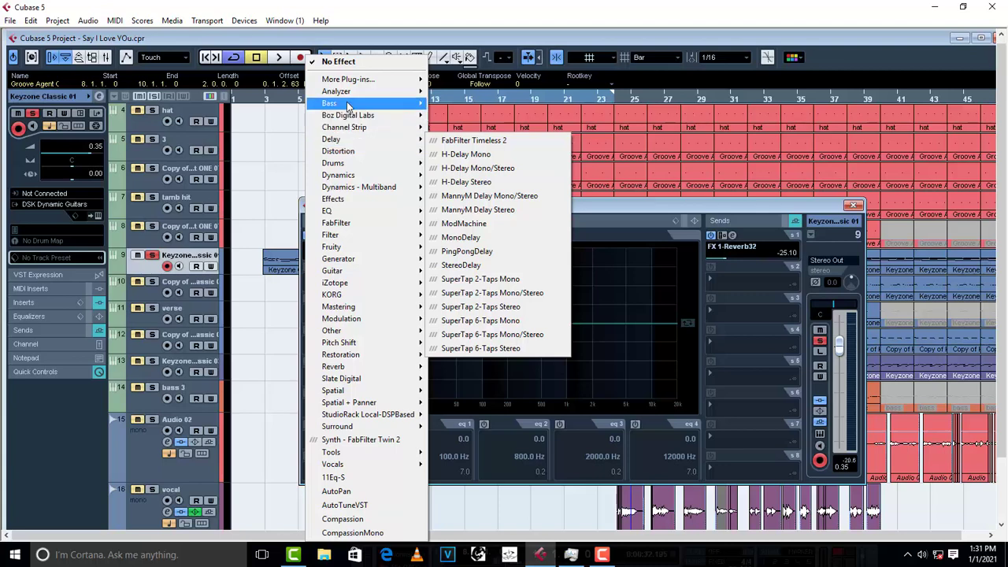
{"action": "mouse_move", "coordinate": [347, 106]}
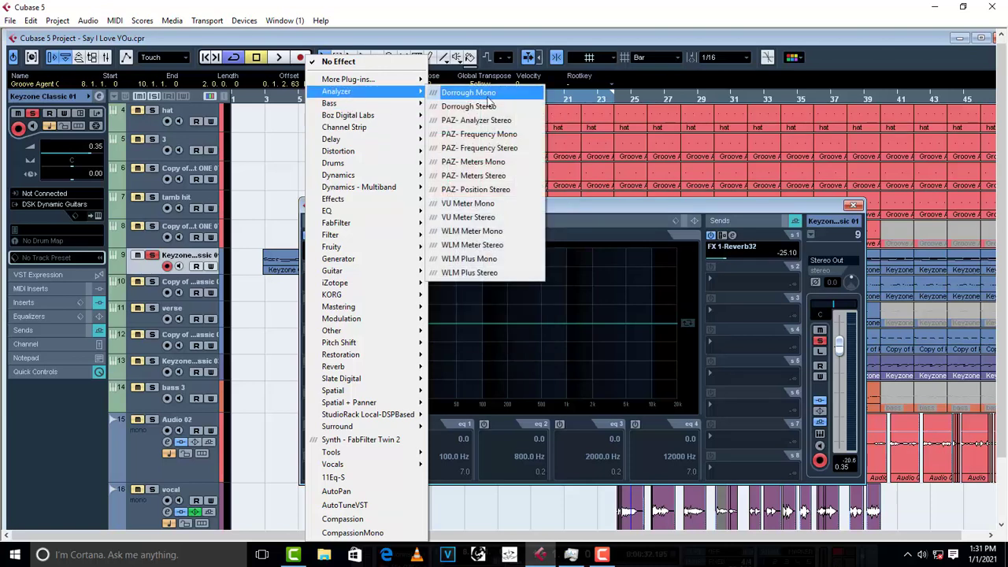
{"action": "left_click", "coordinate": [476, 224]}
Step: Play the soloed Keyzone Classic 01 track to check its level on the VU meter
{"action": "left_click", "coordinate": [674, 254]}
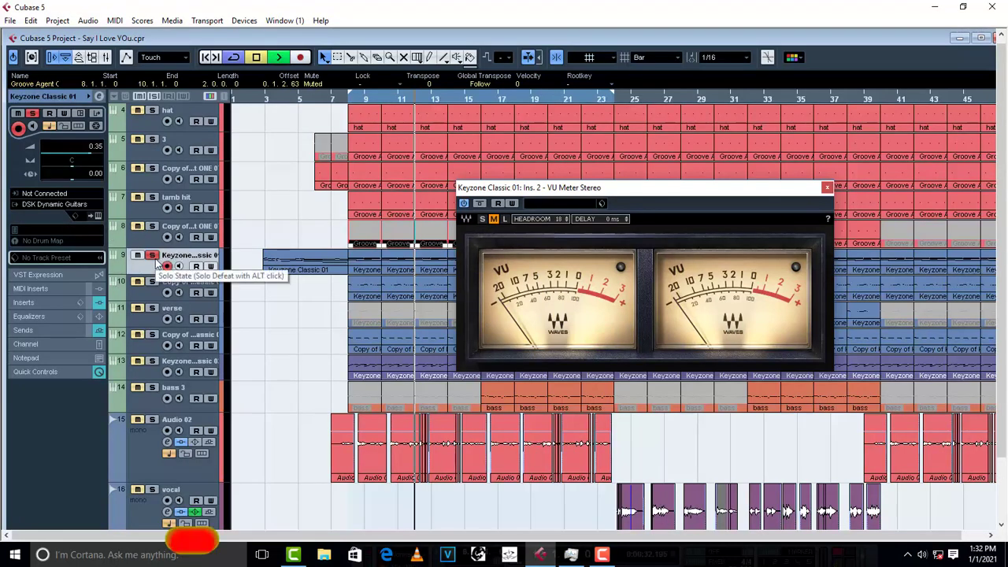
{"action": "key", "text": "space"}
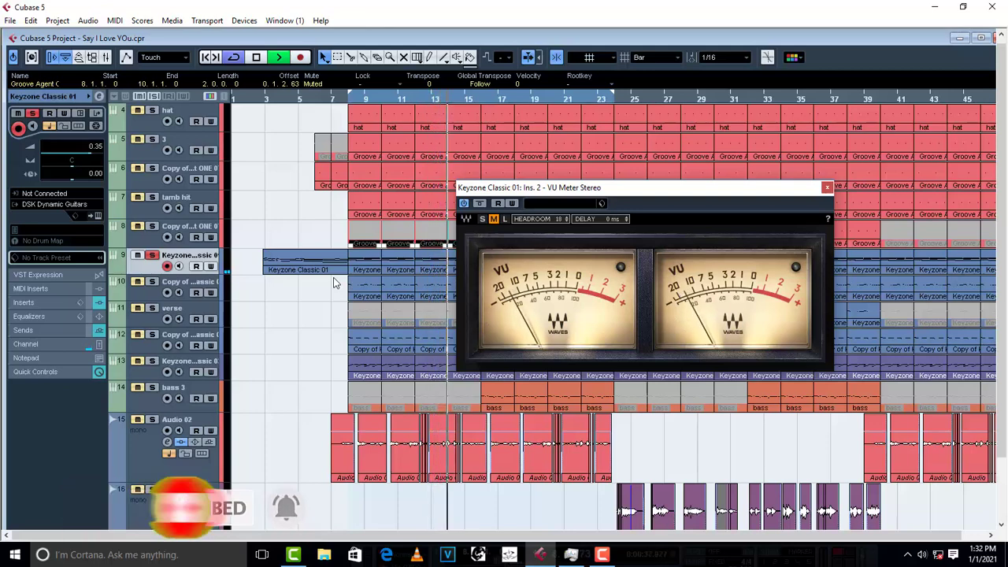
{"action": "key", "text": "space"}
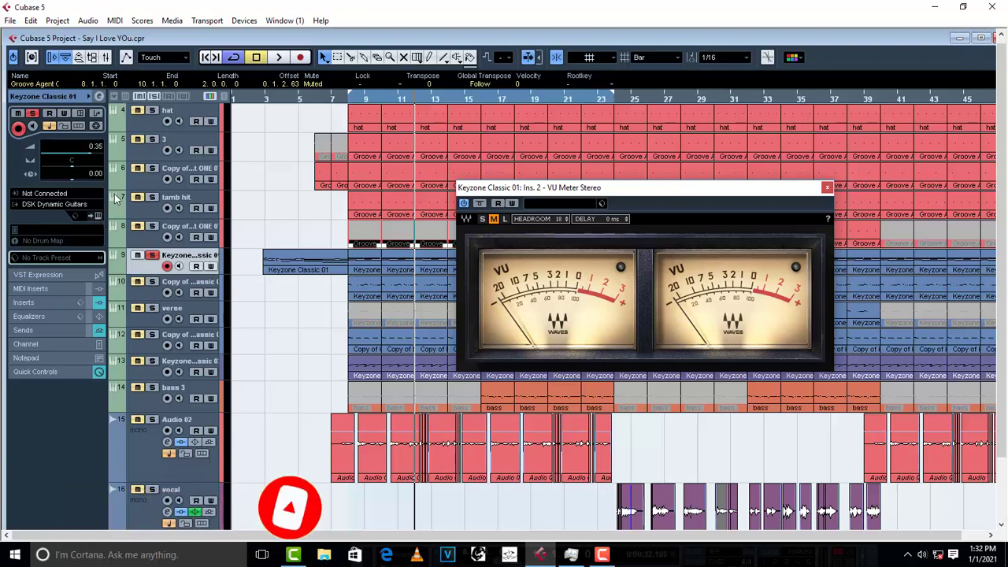
Step: Raise the input gain and set the output fader to 4.9 in SSLChannel on Keyzone Classic 01, and close its windows
{"action": "left_click", "coordinate": [99, 98]}
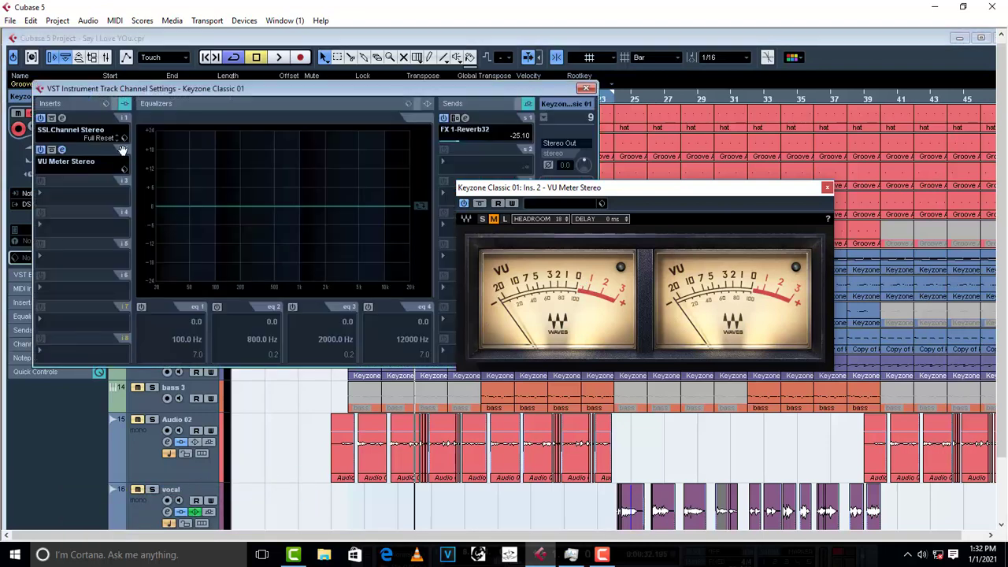
{"action": "left_click", "coordinate": [63, 118]}
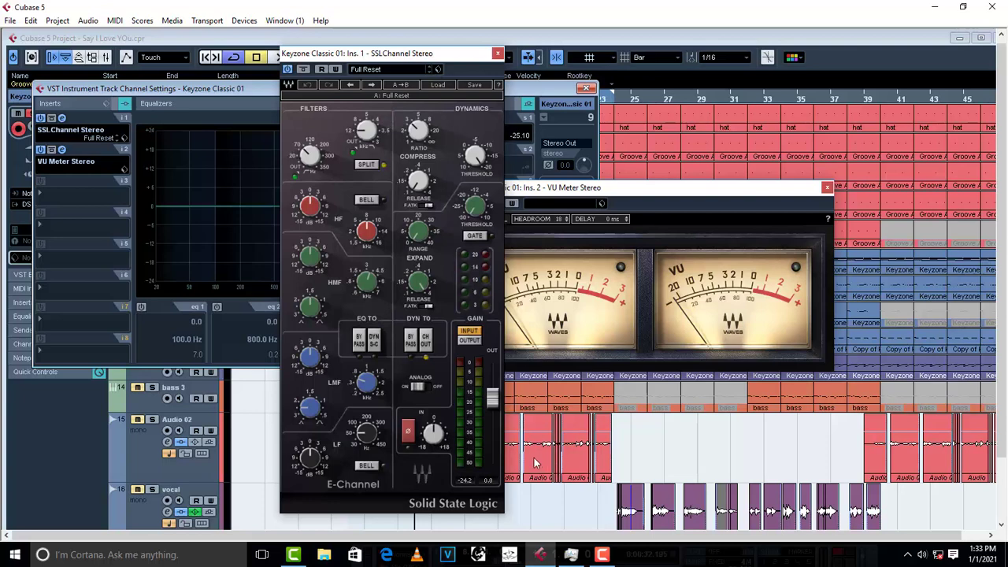
{"action": "left_click_drag", "start_coordinate": [463, 59], "coordinate": [395, 53]}
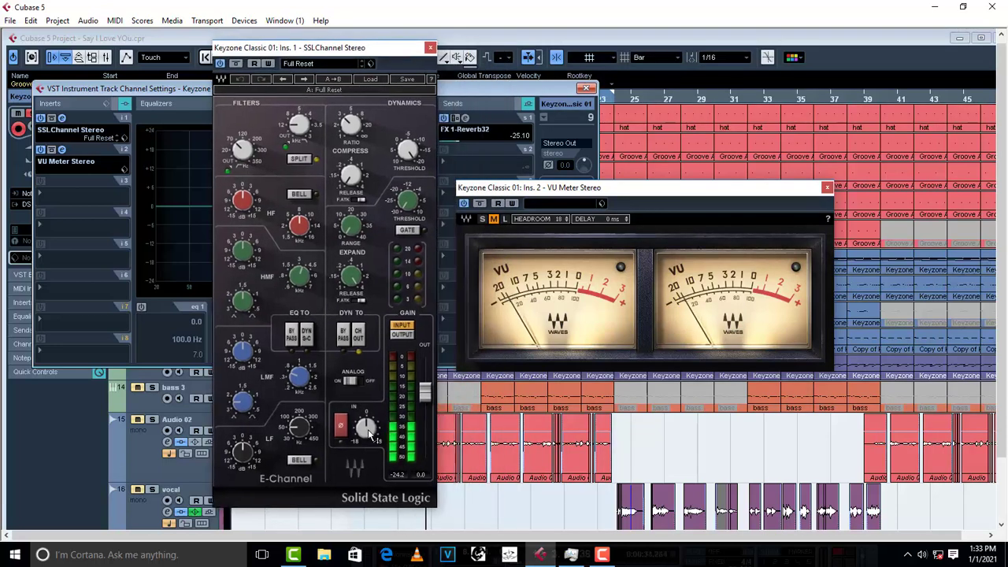
{"action": "mouse_move", "coordinate": [370, 436]}
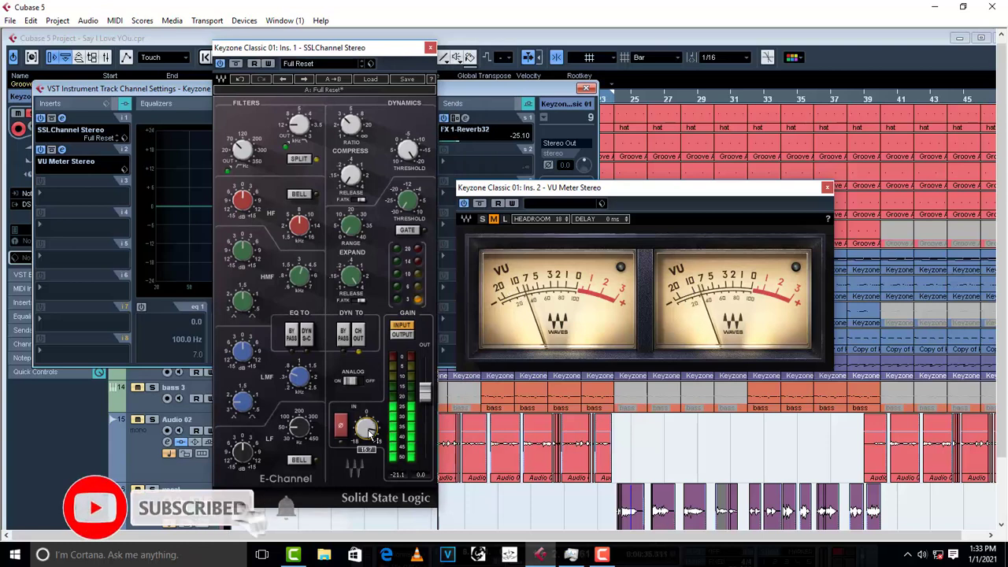
{"action": "scroll", "coordinate": [370, 435], "scroll_direction": "down", "scroll_amount": 3}
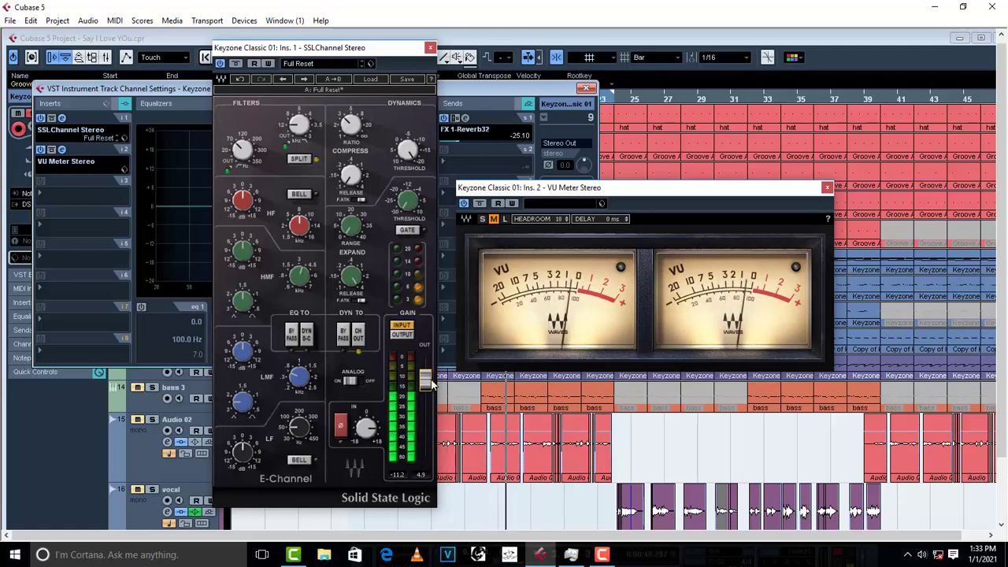
{"action": "left_click", "coordinate": [430, 47]}
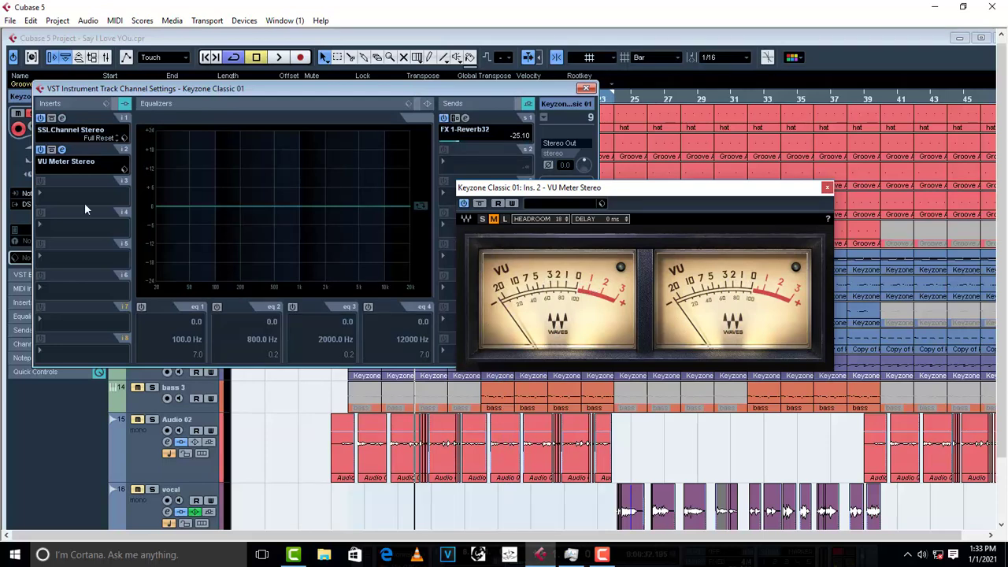
{"action": "left_click", "coordinate": [826, 187]}
{"action": "left_click", "coordinate": [586, 88]}
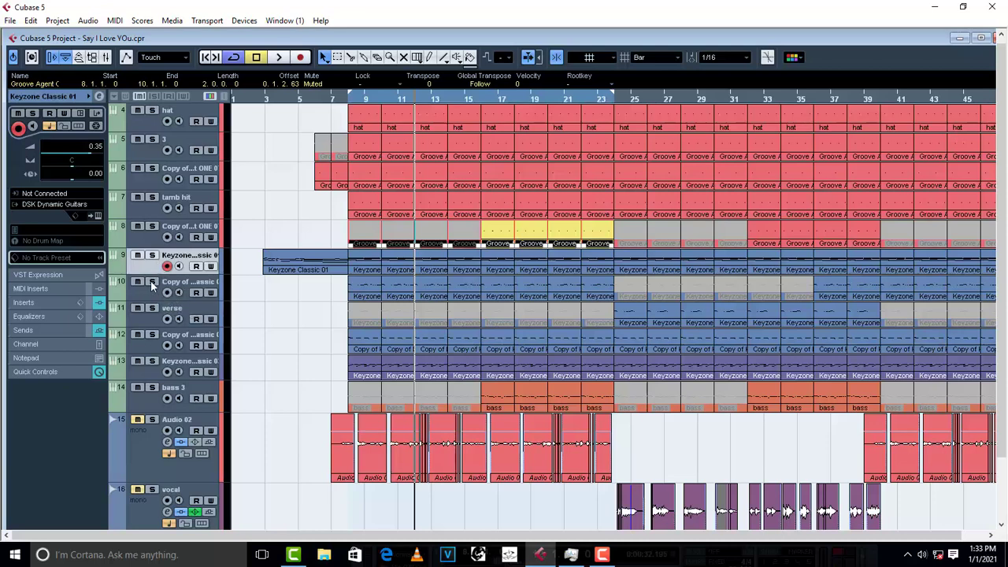
Step: Solo Copy of Keyzone Classic 01 on track 10 and add VU Meter Stereo to its second insert slot
{"action": "left_click", "coordinate": [152, 281]}
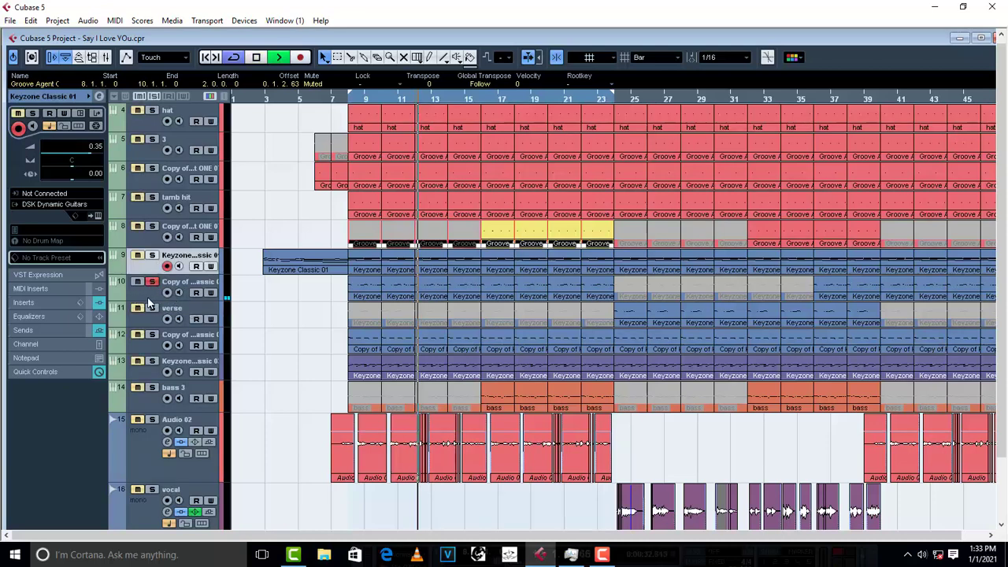
{"action": "key", "text": "Down"}
{"action": "left_click", "coordinate": [99, 95]}
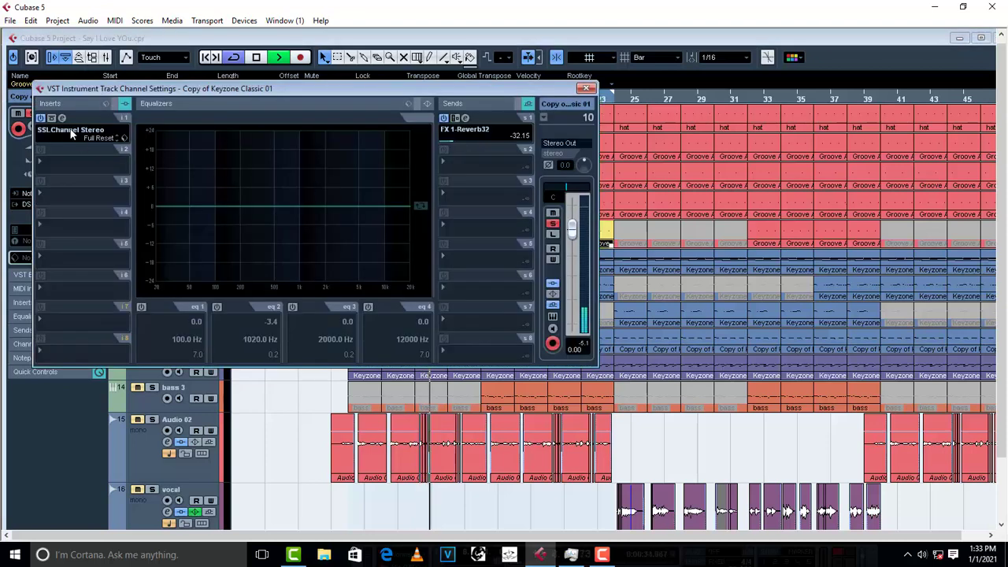
{"action": "left_click", "coordinate": [60, 167]}
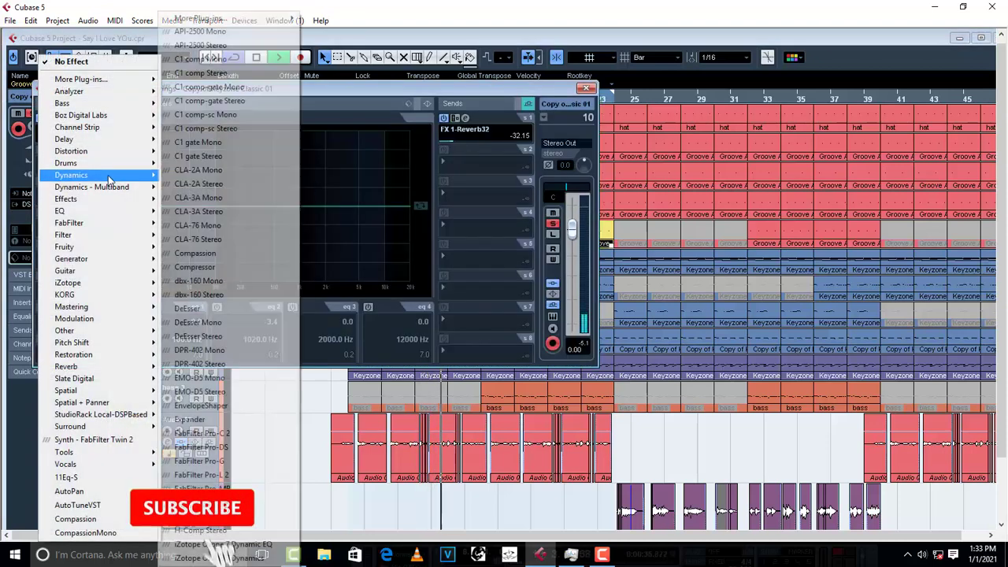
{"action": "mouse_move", "coordinate": [108, 177]}
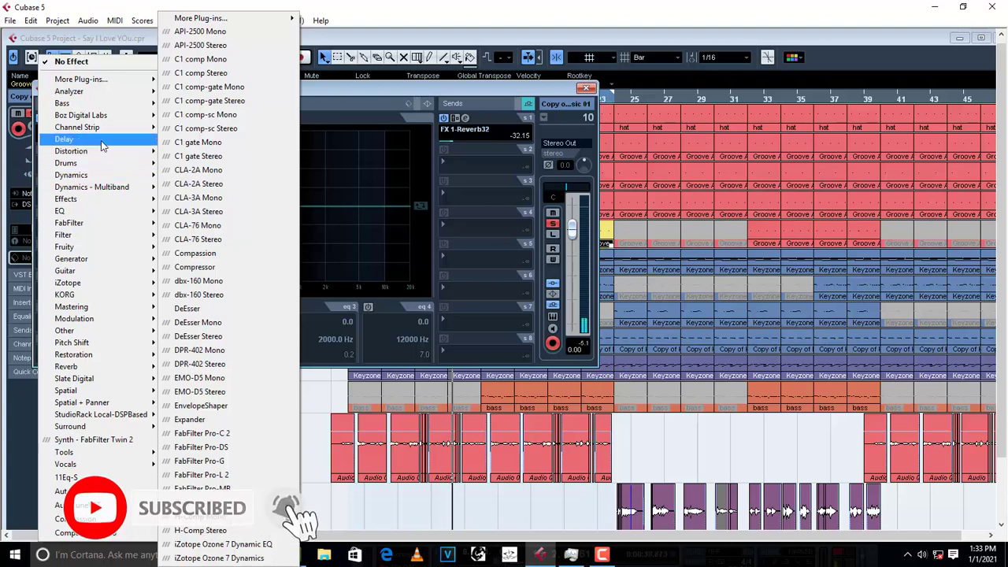
{"action": "mouse_move", "coordinate": [98, 93]}
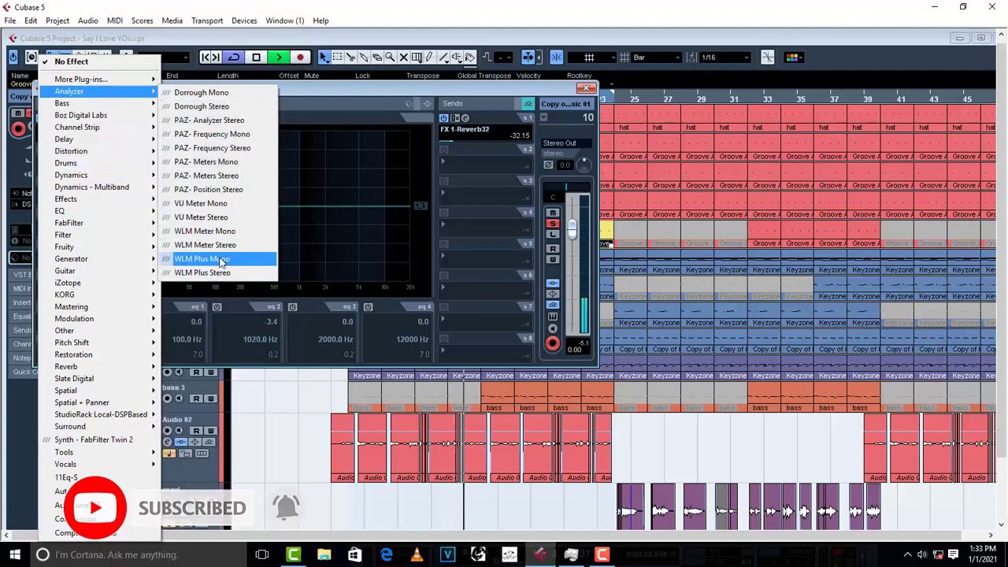
{"action": "left_click", "coordinate": [222, 219]}
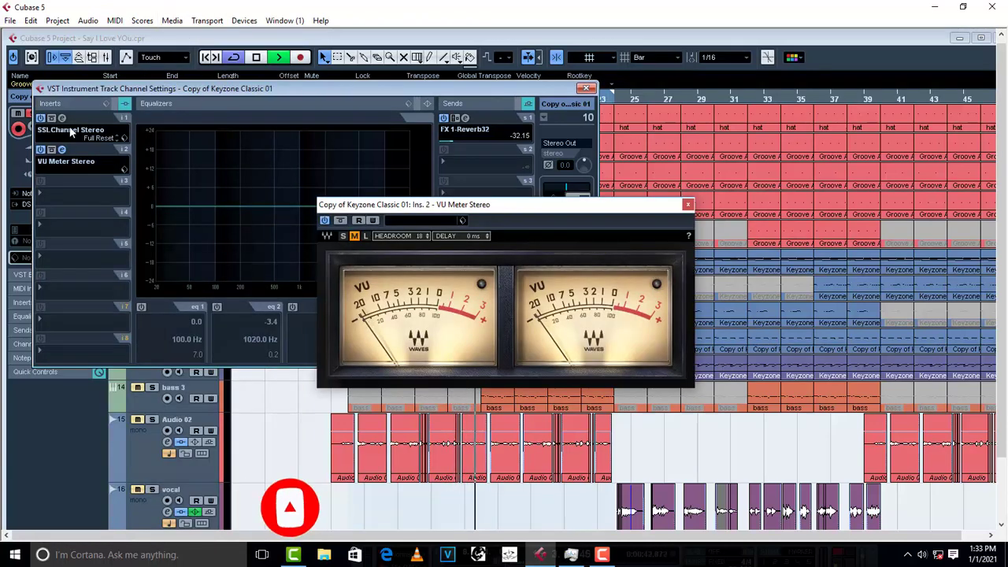
Step: Set track 10's SSLChannel output fader to 11.3, raise its input gain against the VU meter, and close the plug-in and channel windows
{"action": "left_click", "coordinate": [65, 130]}
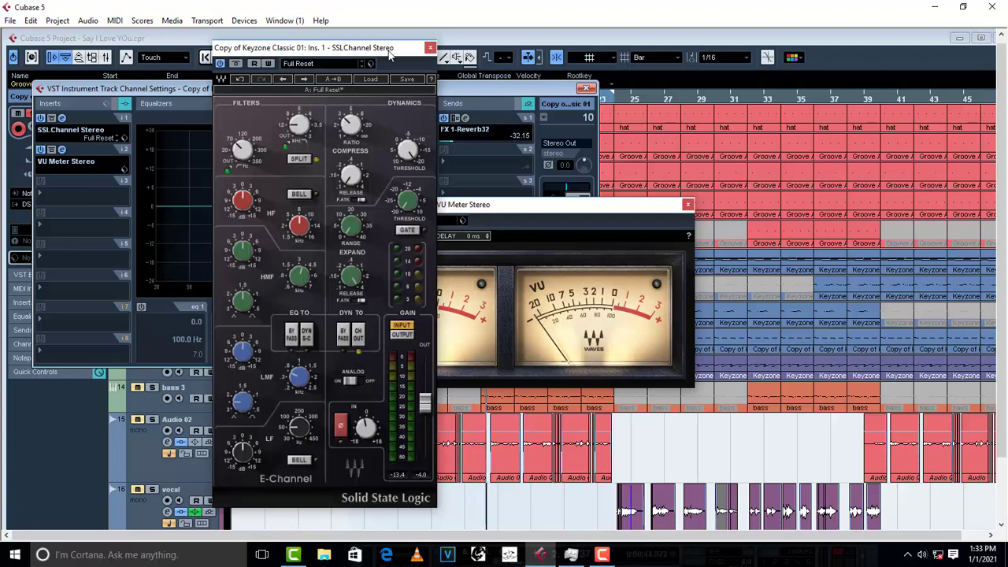
{"action": "left_click_drag", "start_coordinate": [390, 47], "coordinate": [340, 52]}
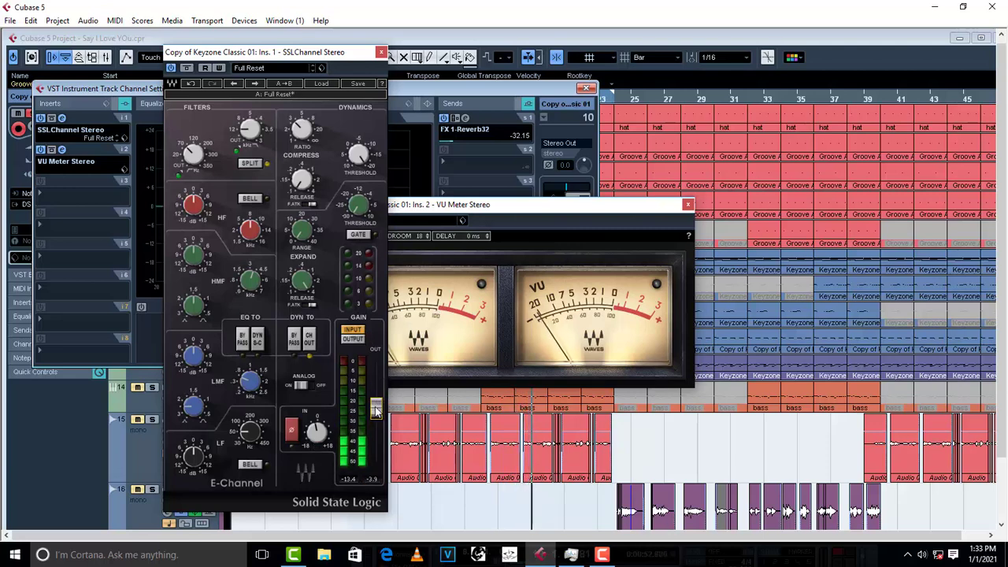
{"action": "left_click_drag", "start_coordinate": [374, 407], "coordinate": [374, 366]}
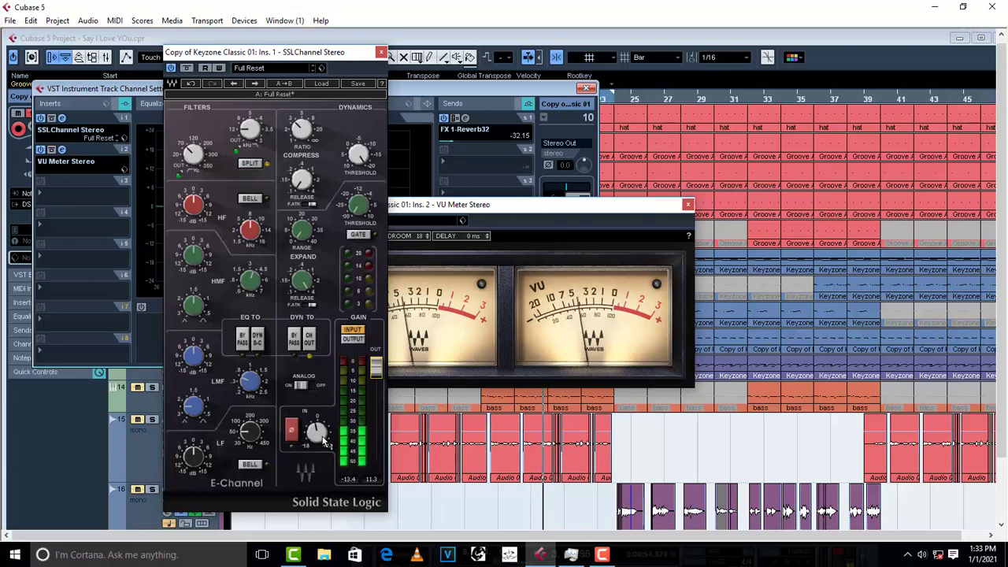
{"action": "mouse_move", "coordinate": [322, 442]}
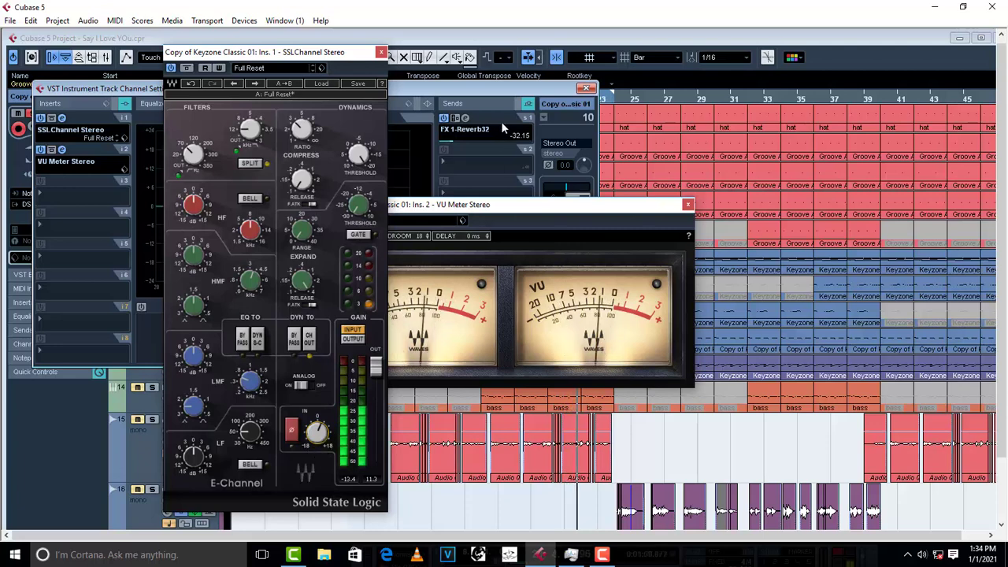
{"action": "key", "text": "space"}
{"action": "left_click", "coordinate": [606, 185]}
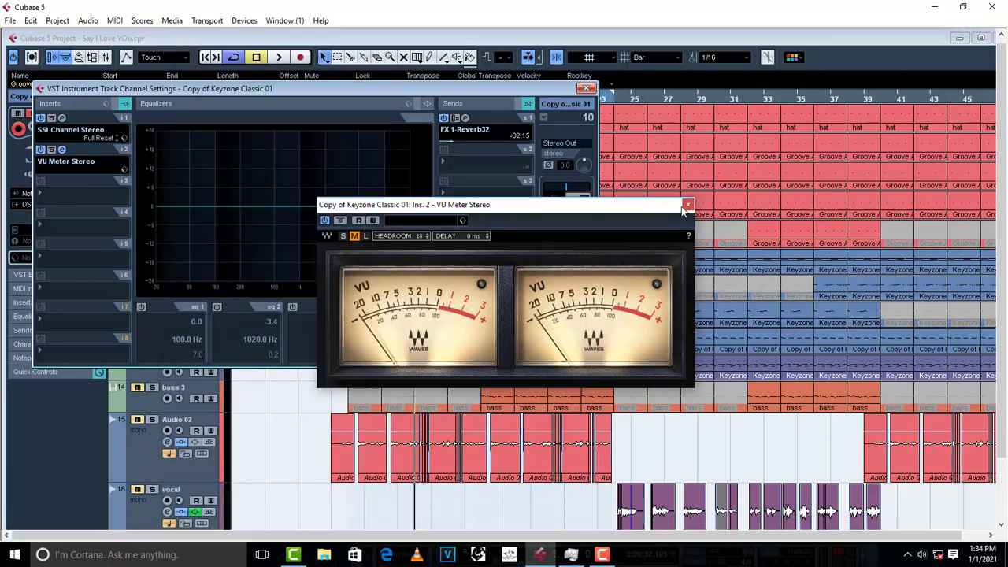
{"action": "left_click", "coordinate": [686, 205]}
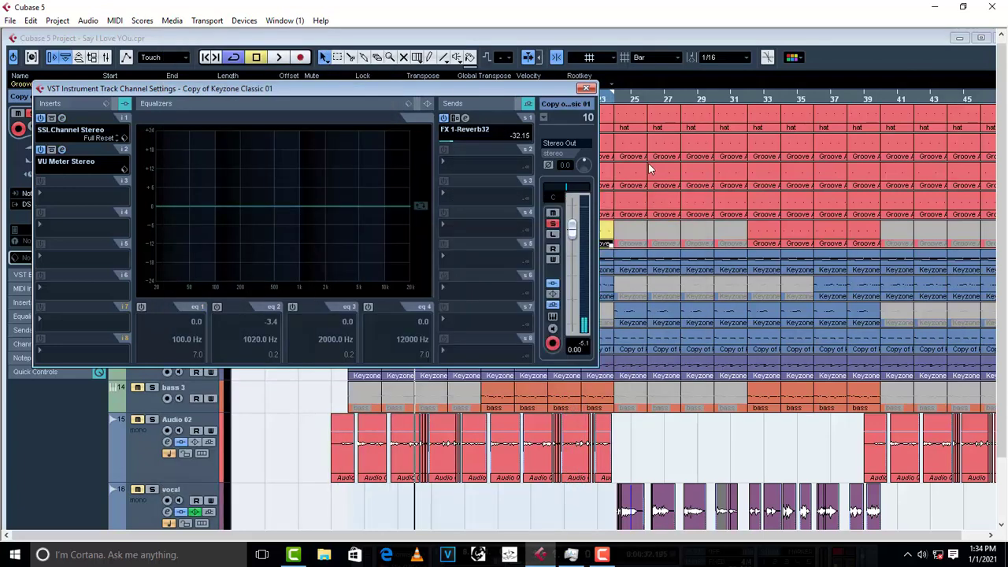
{"action": "left_click", "coordinate": [586, 88]}
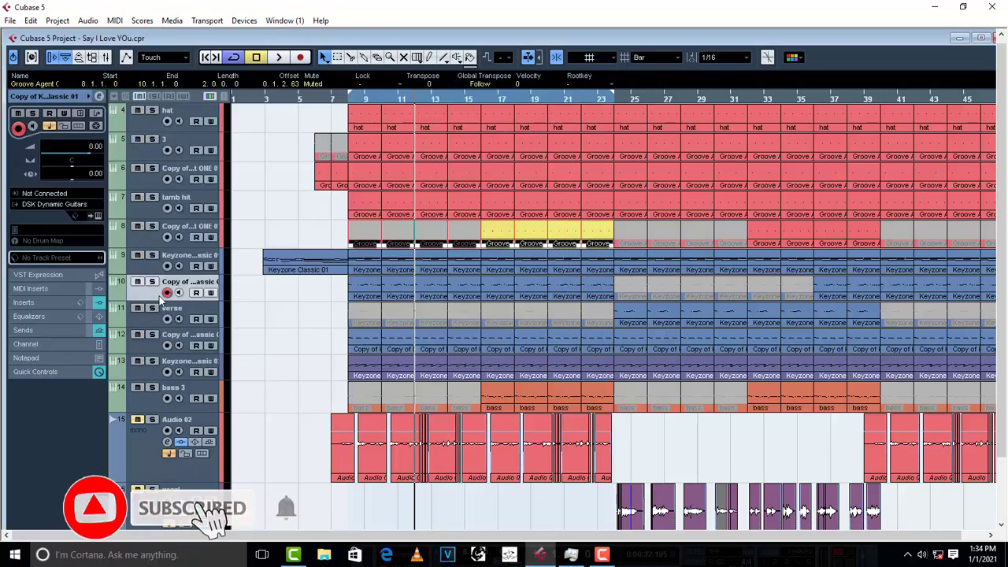
Step: Solo track 12 during playback and open its DSK Dynamic Guitars instrument
{"action": "left_click", "coordinate": [155, 350]}
{"action": "key", "text": "s"}
{"action": "key", "text": "space"}
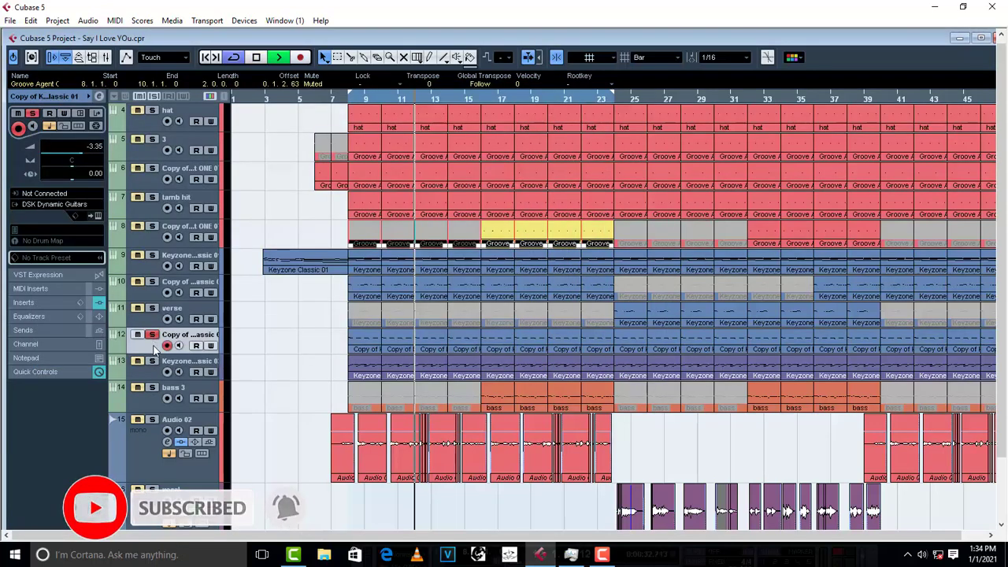
{"action": "left_click", "coordinate": [99, 213]}
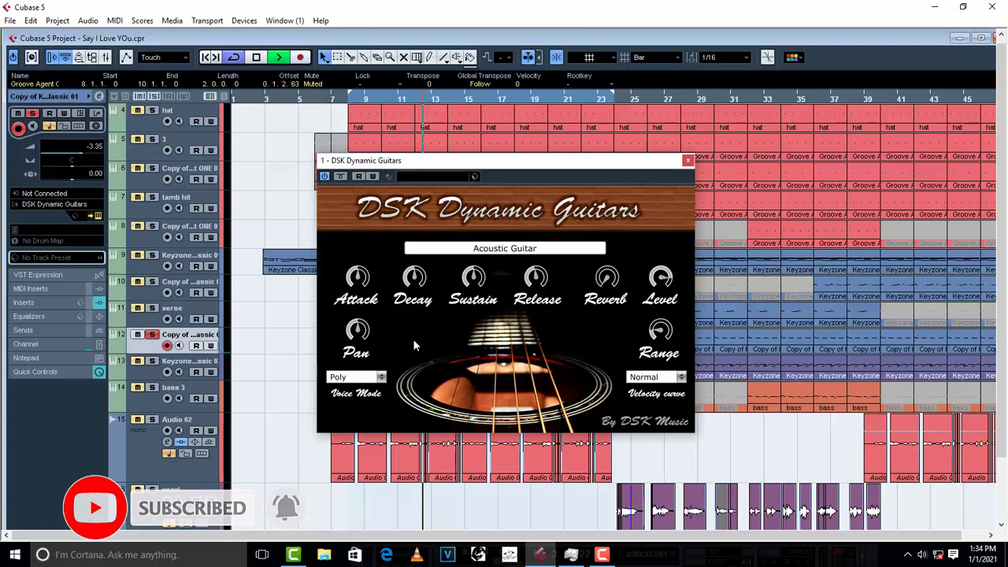
Step: Close the DSK Dynamic Guitars window and add VU Meter Stereo to the second insert slot of track 12
{"action": "left_click", "coordinate": [687, 161]}
{"action": "left_click", "coordinate": [99, 96]}
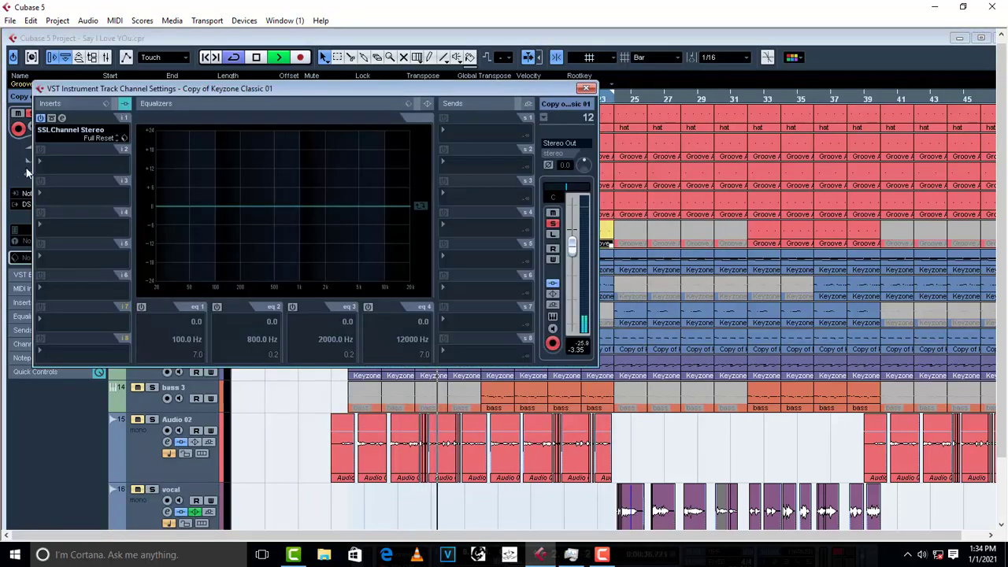
{"action": "left_click", "coordinate": [60, 164]}
{"action": "mouse_move", "coordinate": [118, 92]}
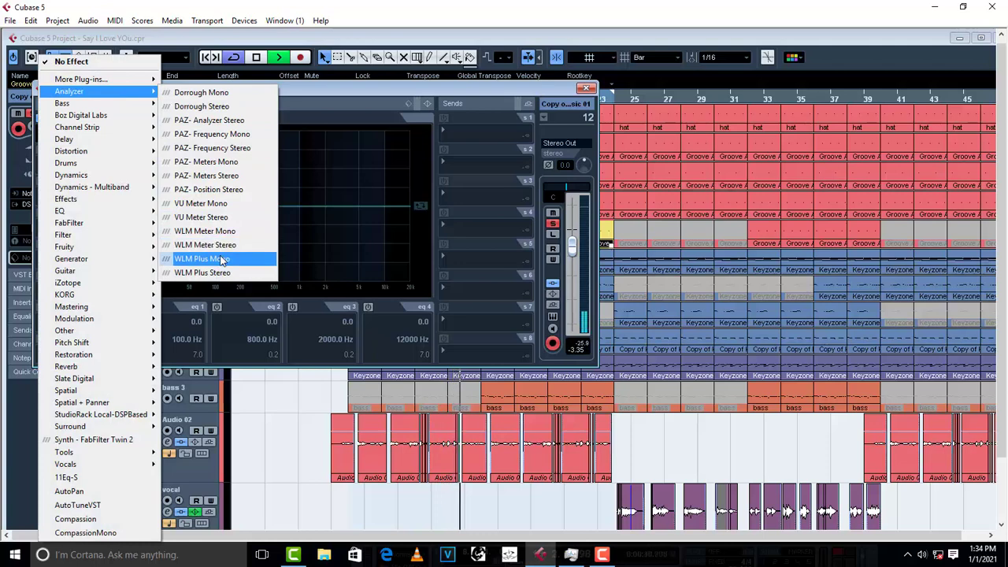
{"action": "left_click", "coordinate": [201, 217]}
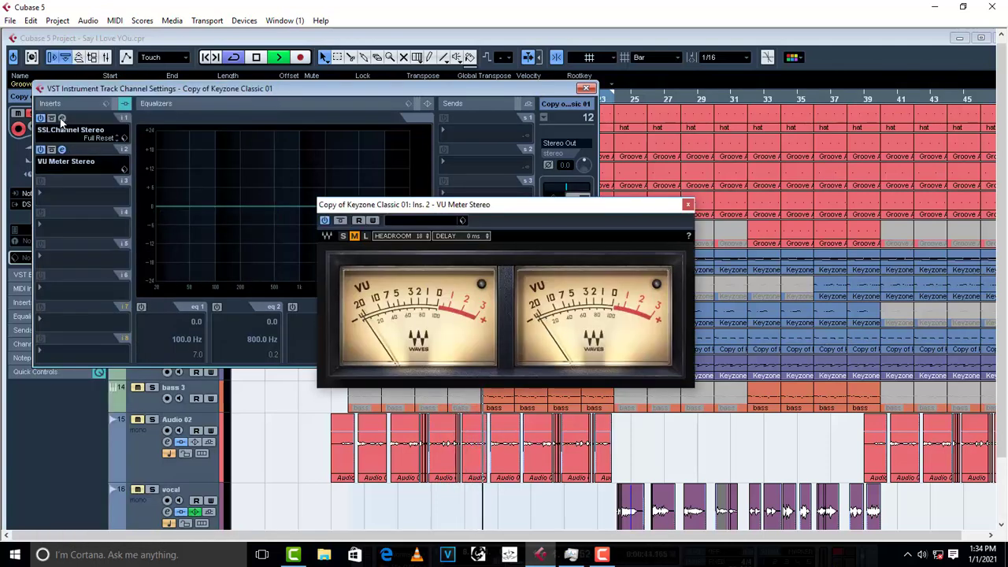
Step: Raise the input gain and set the output fader to 2.9 in track 12's SSLChannel, and close its plug-in and channel windows
{"action": "left_click", "coordinate": [95, 138]}
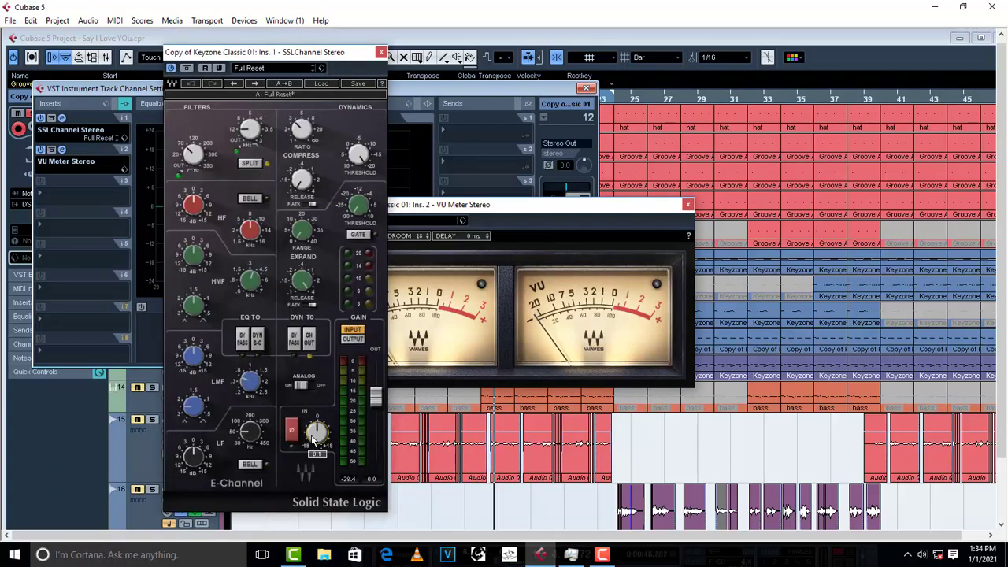
{"action": "left_click_drag", "start_coordinate": [314, 449], "coordinate": [314, 441]}
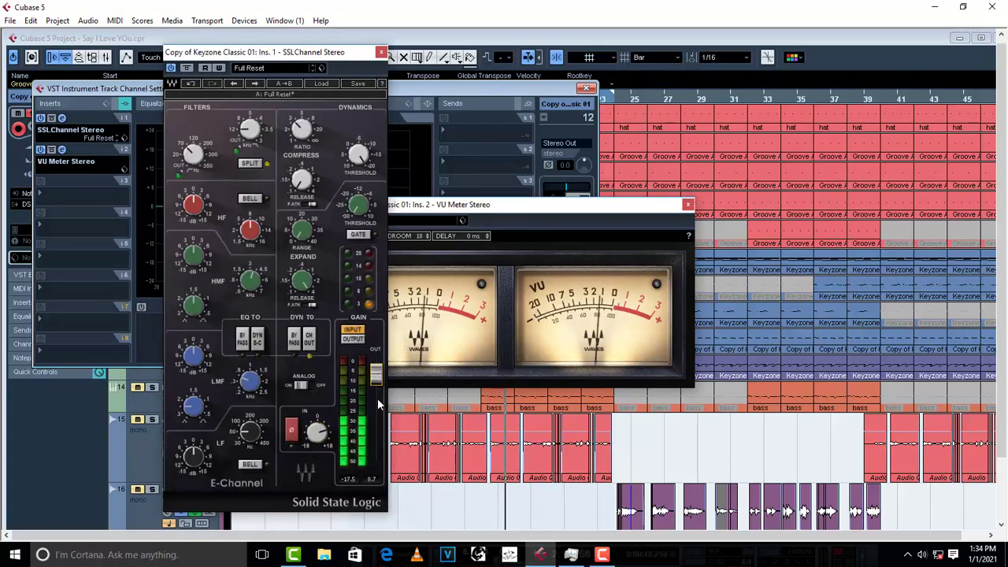
{"action": "scroll", "coordinate": [377, 398], "scroll_direction": "up", "scroll_amount": 5}
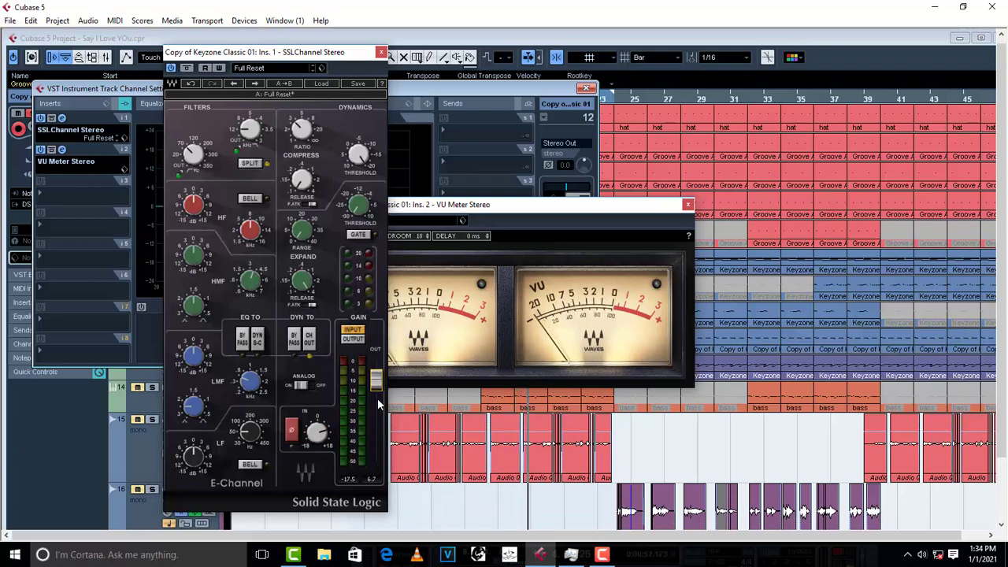
{"action": "scroll", "coordinate": [378, 398], "scroll_direction": "up", "scroll_amount": 2}
{"action": "scroll", "coordinate": [377, 397], "scroll_direction": "down", "scroll_amount": 2}
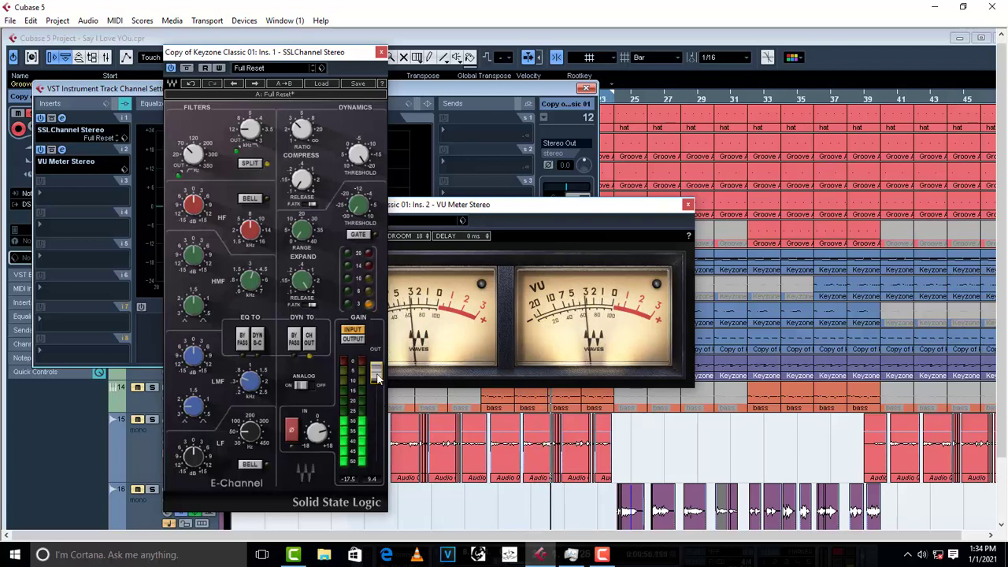
{"action": "scroll", "coordinate": [378, 378], "scroll_direction": "down", "scroll_amount": 2}
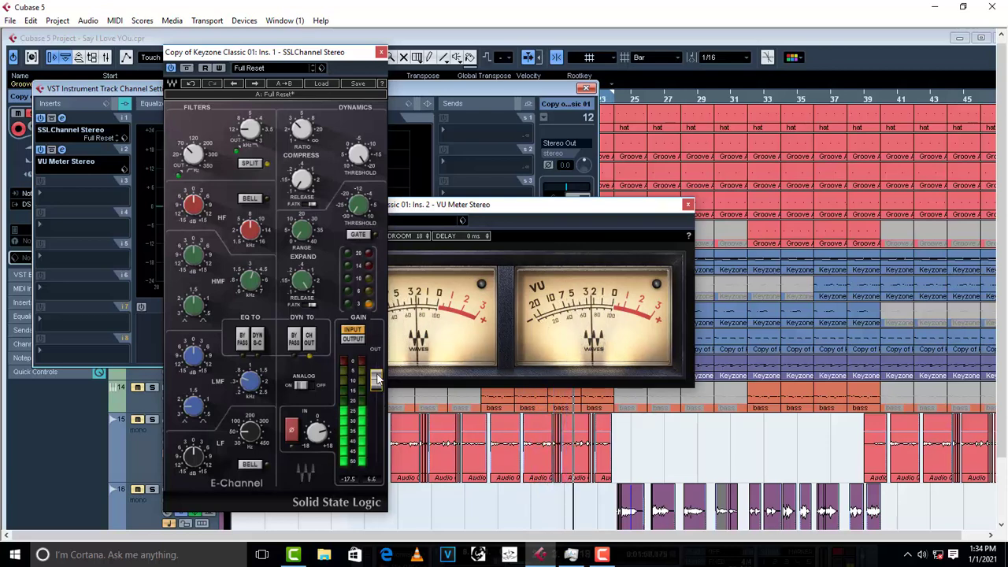
{"action": "scroll", "coordinate": [378, 379], "scroll_direction": "up", "scroll_amount": 2}
{"action": "scroll", "coordinate": [377, 377], "scroll_direction": "up", "scroll_amount": 2}
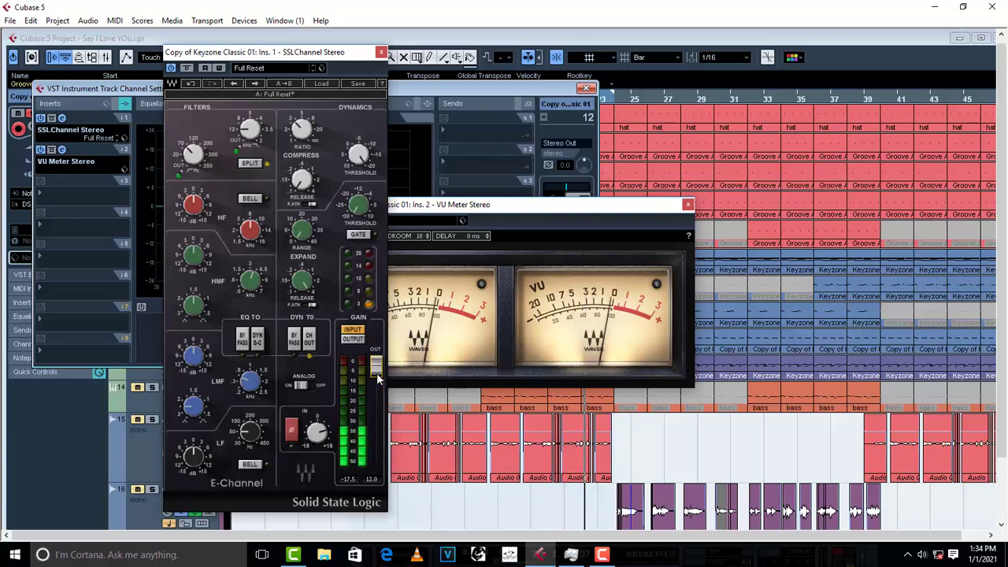
{"action": "scroll", "coordinate": [377, 367], "scroll_direction": "down", "scroll_amount": 1}
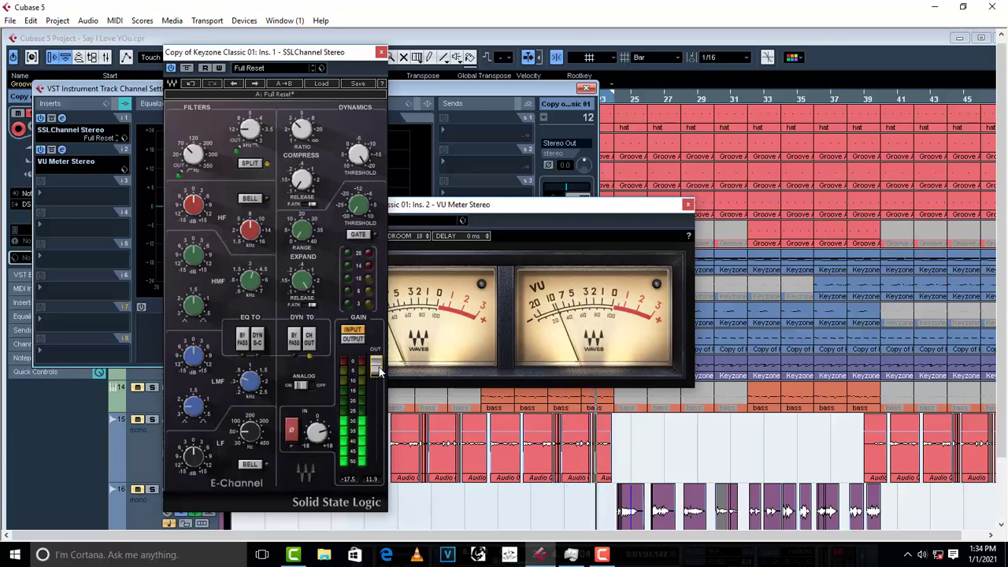
{"action": "scroll", "coordinate": [377, 370], "scroll_direction": "down", "scroll_amount": 5}
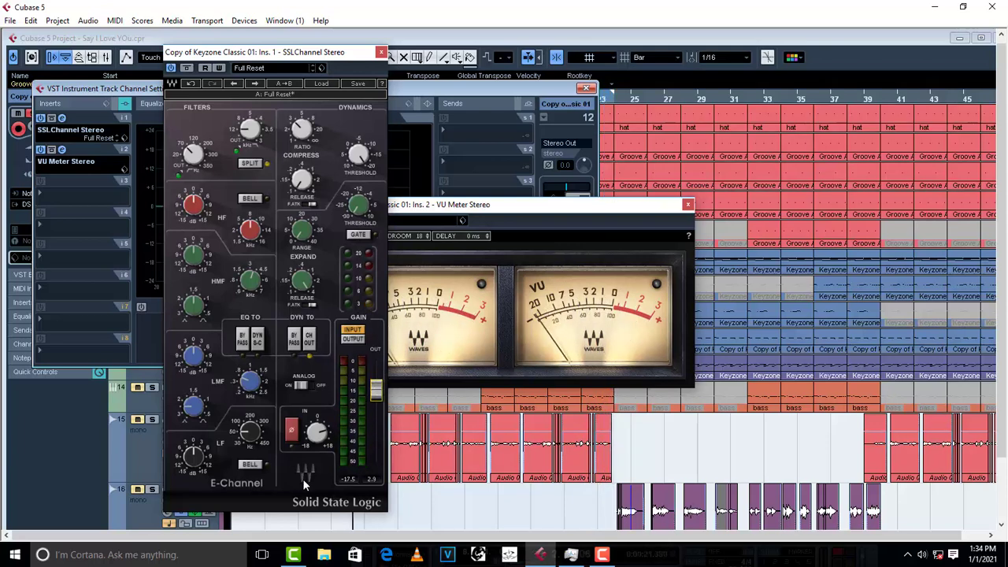
{"action": "left_click", "coordinate": [381, 53]}
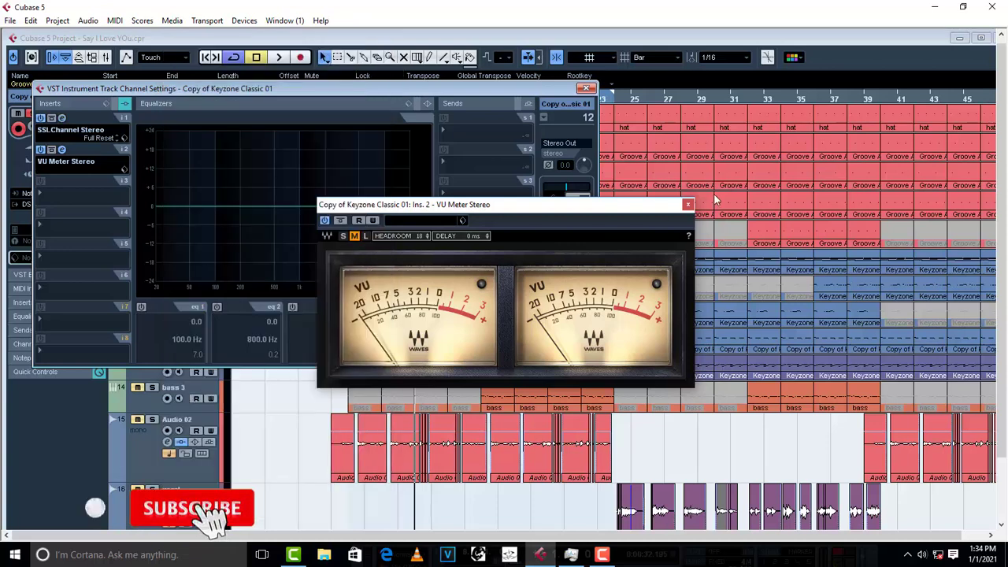
{"action": "left_click", "coordinate": [686, 206]}
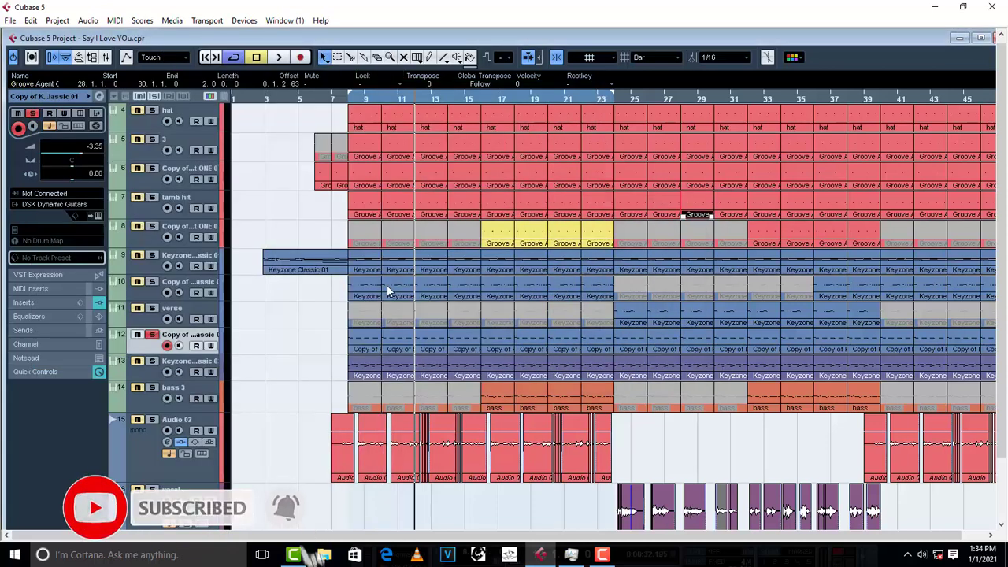
Step: Solo Keyzone Classic 03 on track 13 and add VU Meter Stereo to its second insert slot
{"action": "left_click", "coordinate": [146, 374]}
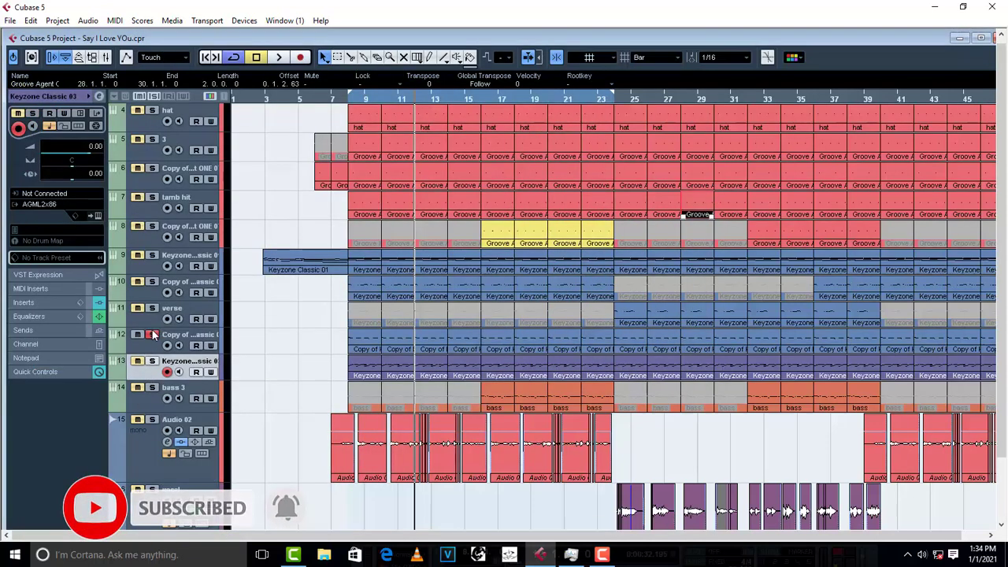
{"action": "left_click", "coordinate": [152, 361]}
{"action": "key", "text": "space"}
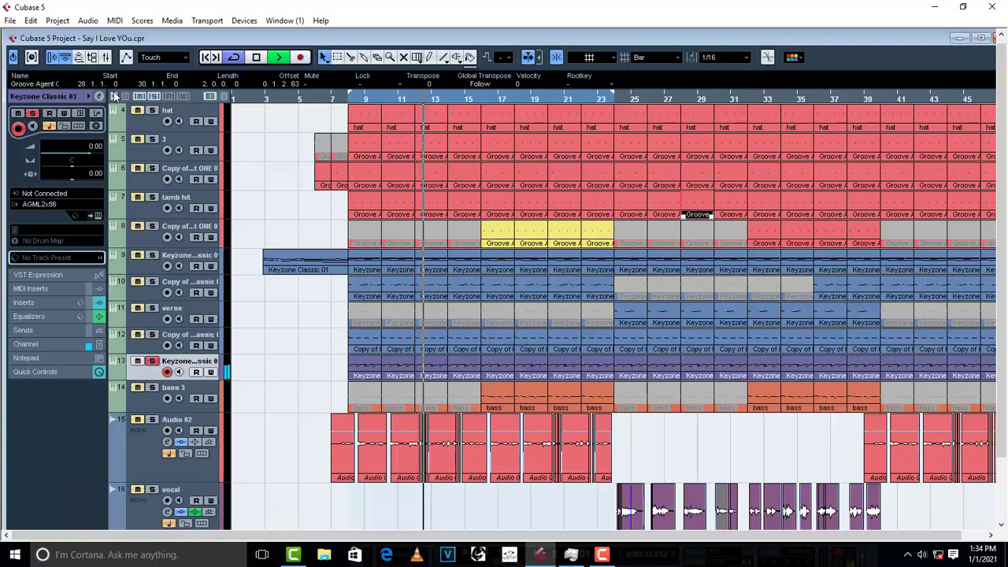
{"action": "left_click", "coordinate": [98, 95]}
{"action": "left_click", "coordinate": [76, 163]}
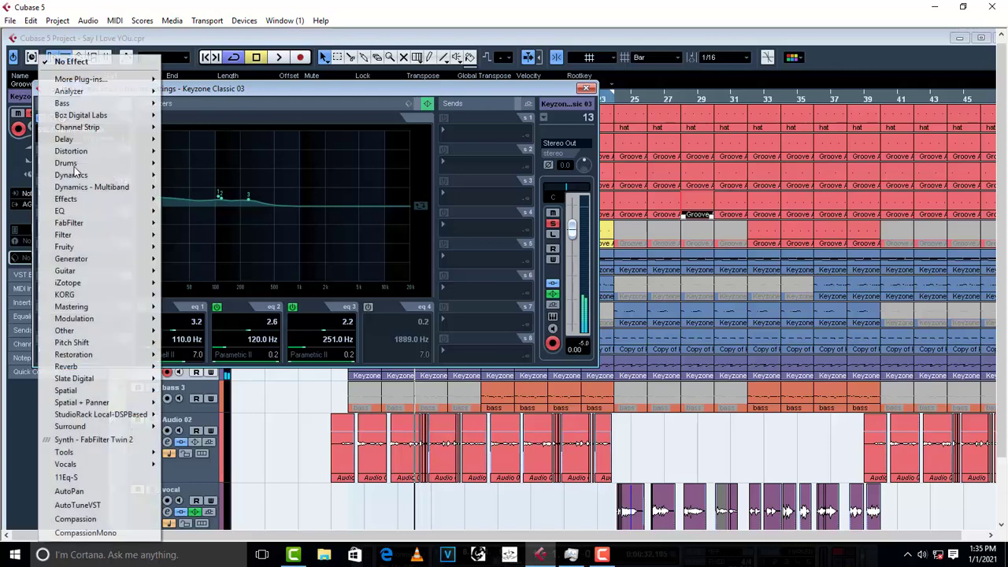
{"action": "mouse_move", "coordinate": [79, 93]}
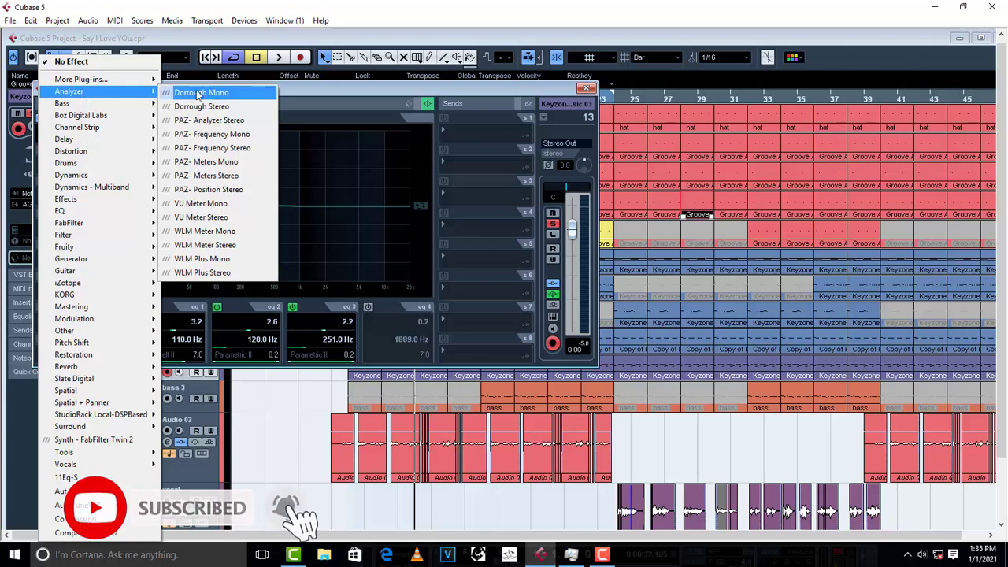
{"action": "left_click", "coordinate": [216, 222]}
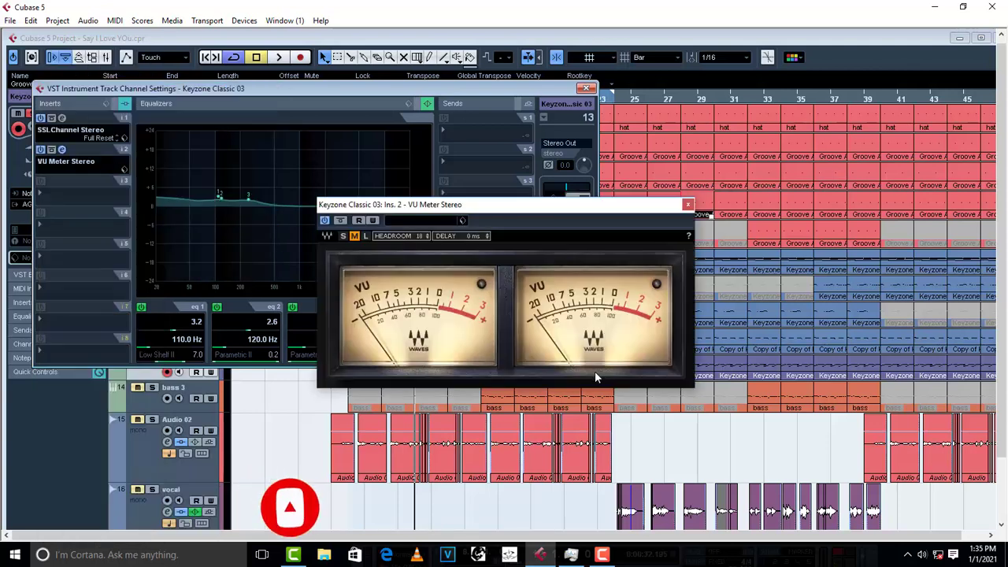
Step: Raise the input gain of Keyzone Classic 03's SSLChannel against the VU meter during playback, and set its output fader to 5.6
{"action": "left_click", "coordinate": [63, 118]}
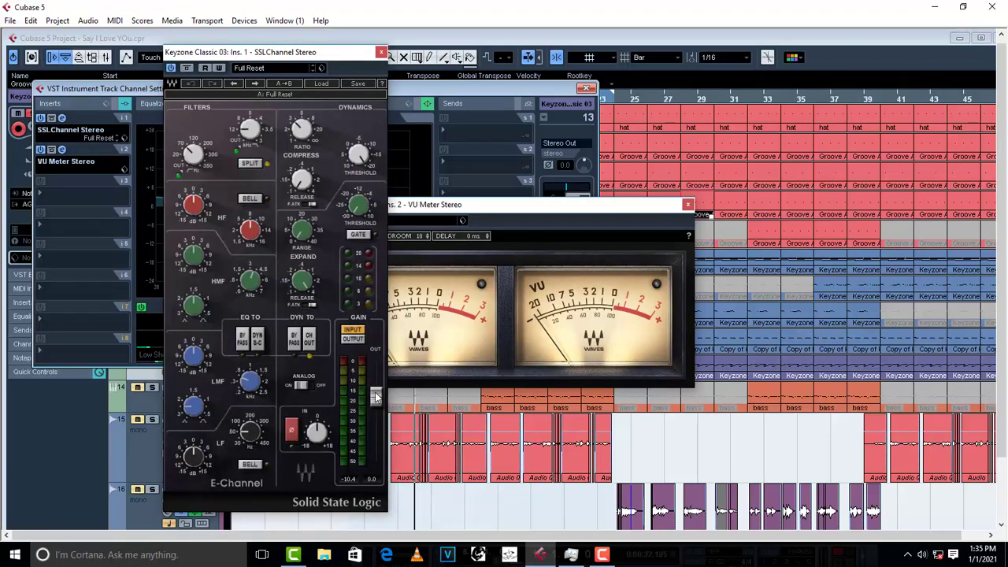
{"action": "scroll", "coordinate": [375, 397], "scroll_direction": "up", "scroll_amount": 5}
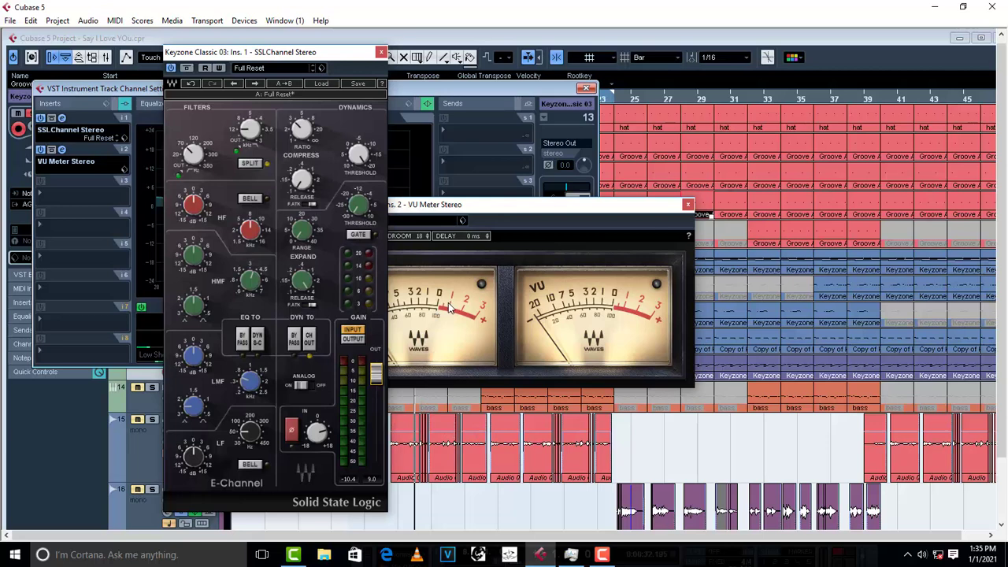
{"action": "key", "text": "space"}
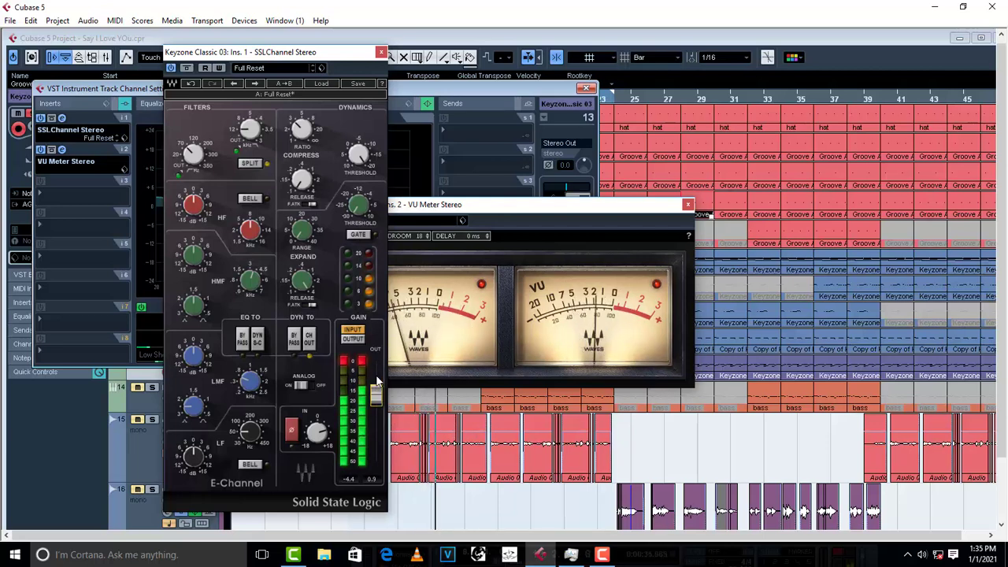
{"action": "mouse_move", "coordinate": [317, 435]}
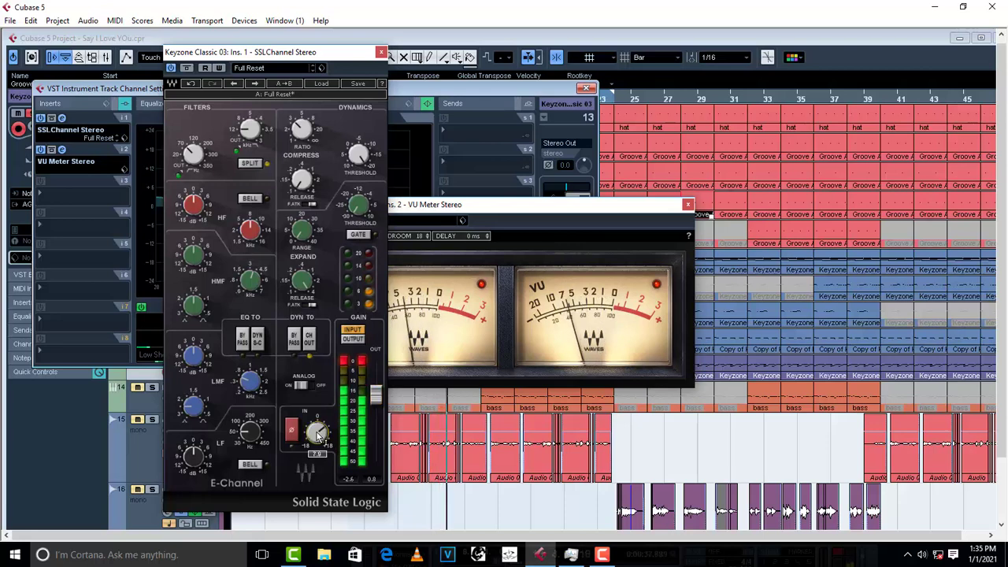
{"action": "left_click_drag", "start_coordinate": [379, 403], "coordinate": [380, 392]}
{"action": "mouse_move", "coordinate": [318, 431]}
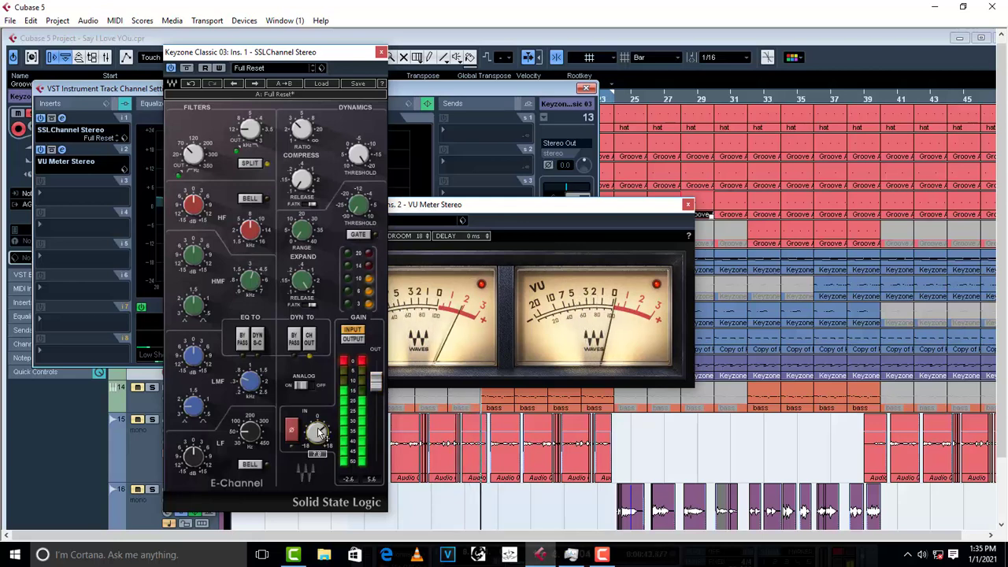
{"action": "left_click_drag", "start_coordinate": [319, 431], "coordinate": [319, 437]}
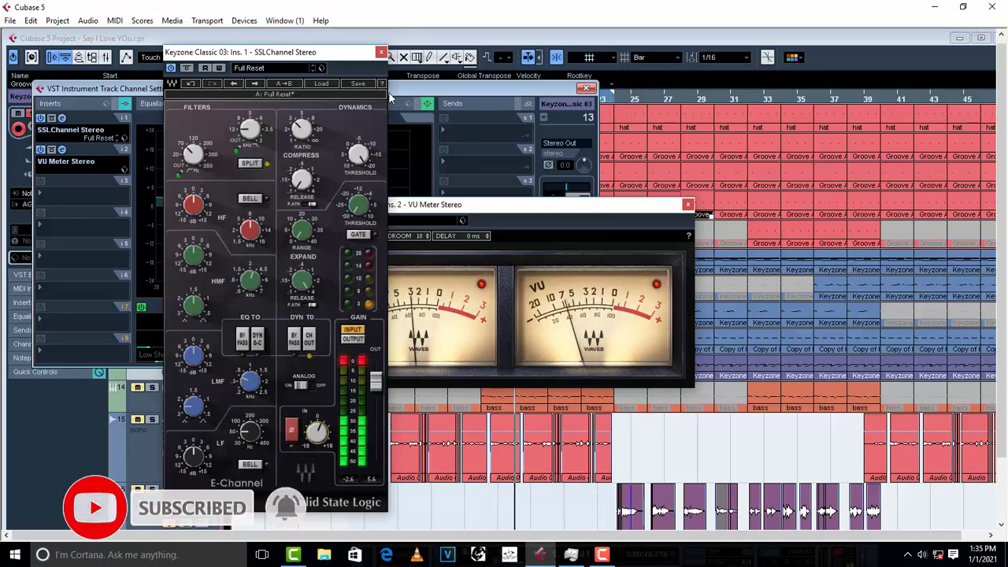
Step: Stop playback, close the plug-in and channel windows of Keyzone Classic 03, and turn off the track's solo
{"action": "left_click", "coordinate": [381, 52]}
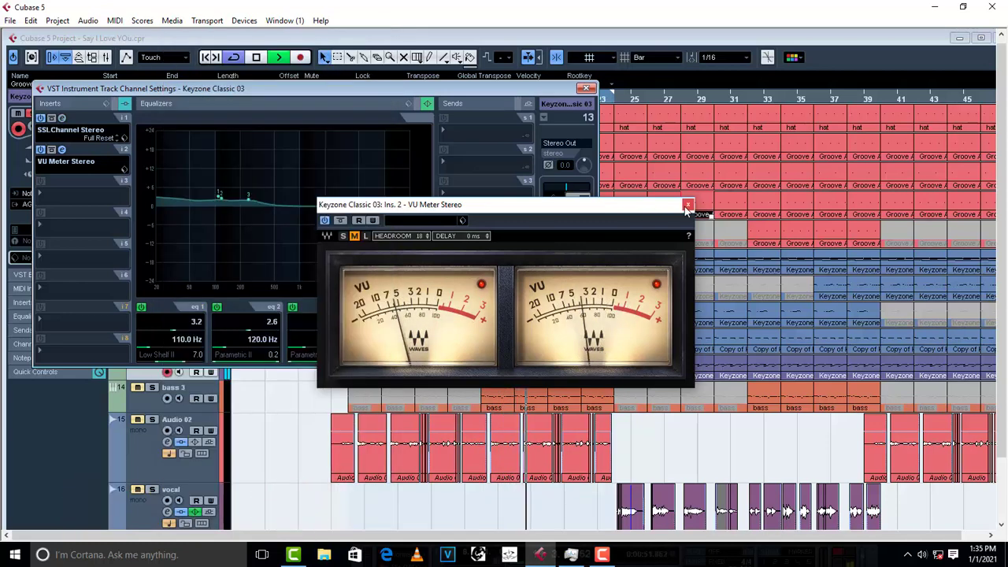
{"action": "left_click", "coordinate": [687, 205]}
{"action": "key", "text": "space"}
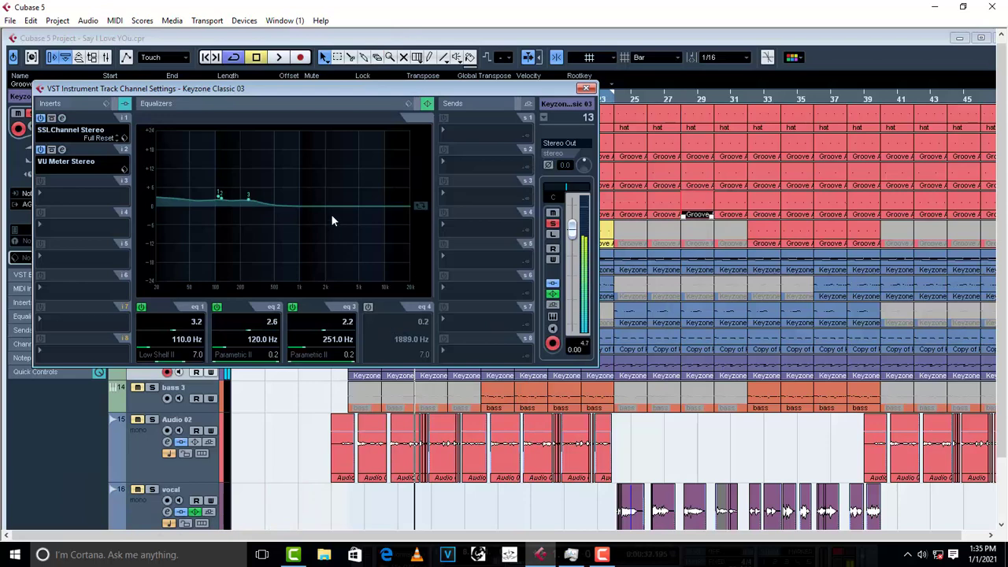
{"action": "left_click", "coordinate": [62, 149]}
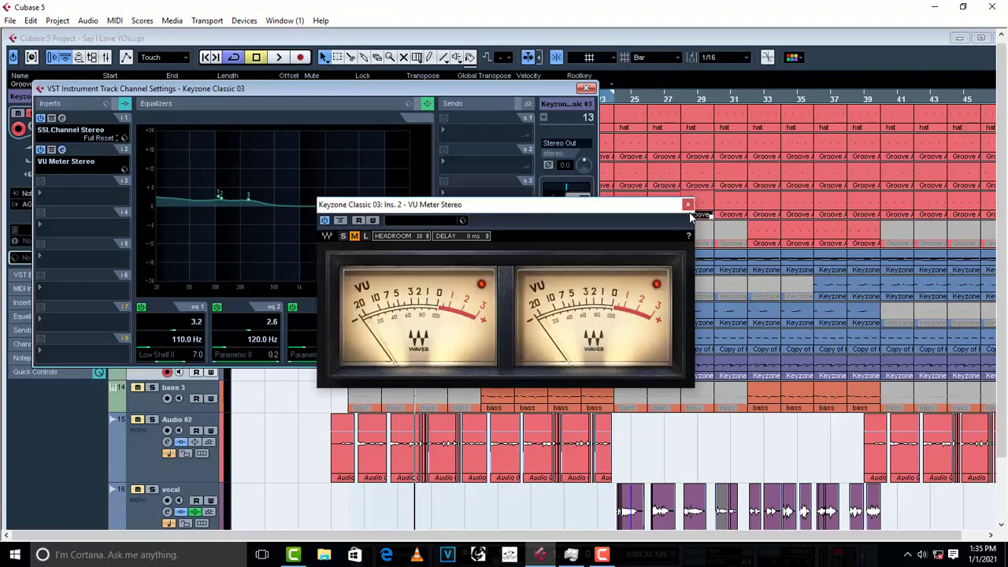
{"action": "left_click", "coordinate": [687, 205]}
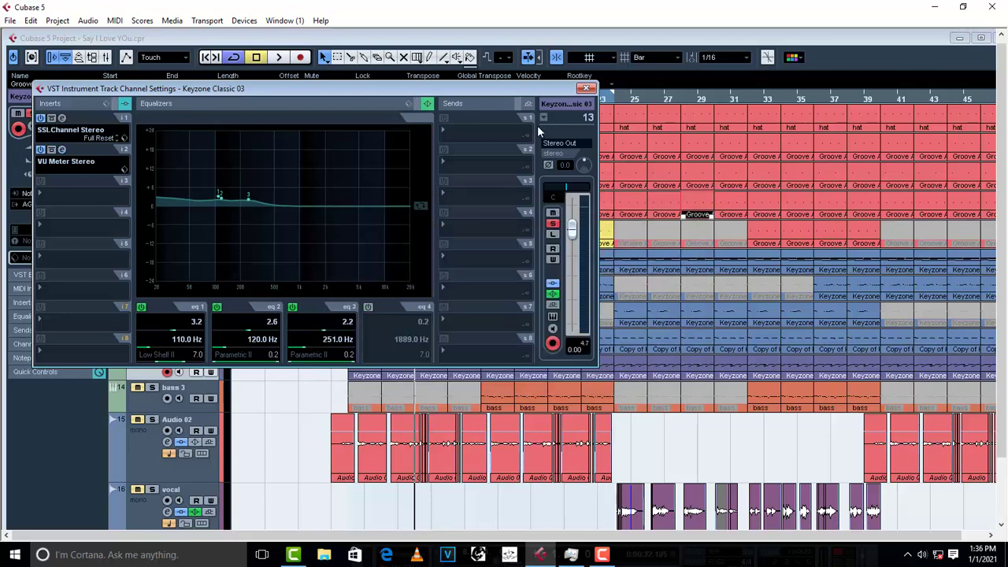
{"action": "left_click", "coordinate": [586, 88]}
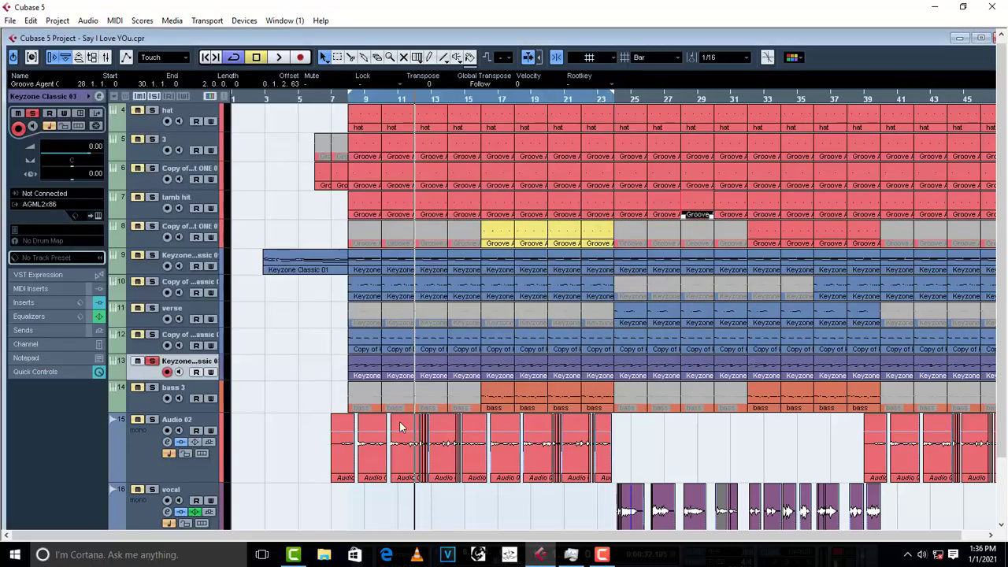
{"action": "left_click", "coordinate": [152, 362]}
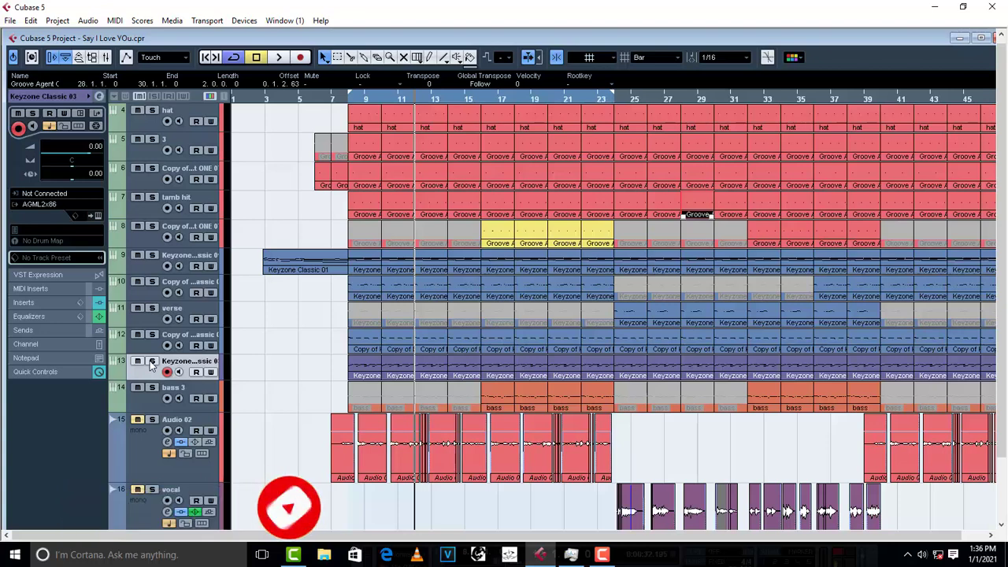
Step: Play the mix briefly from bar 9 in the maximized project window, and solo and select track 10
{"action": "double_click", "coordinate": [420, 32]}
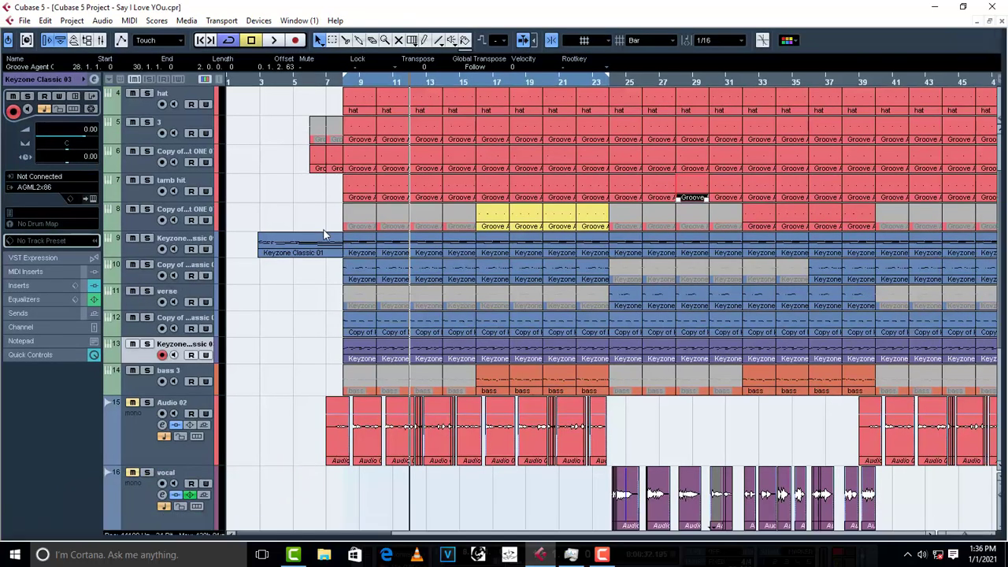
{"action": "left_click", "coordinate": [359, 82]}
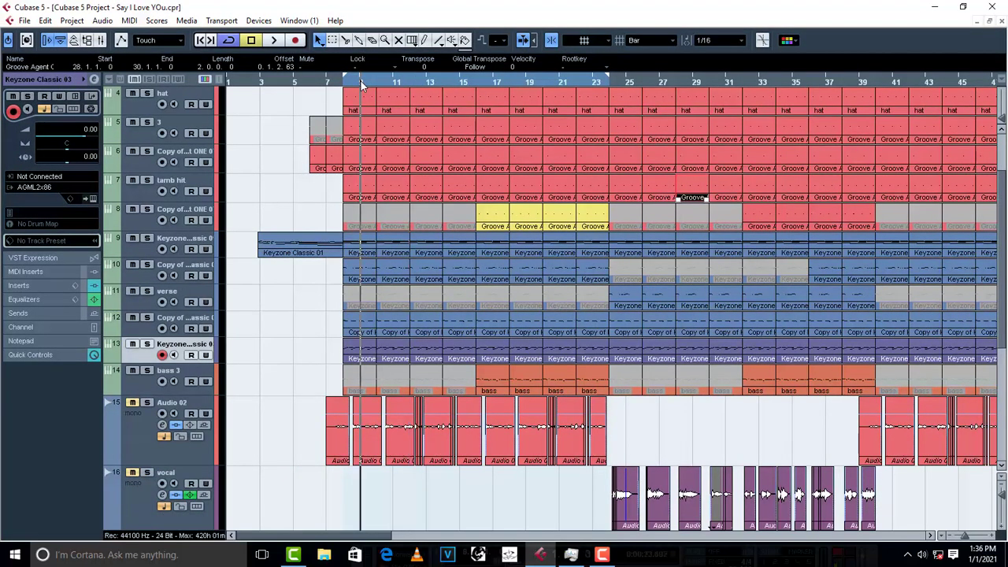
{"action": "key", "text": "space"}
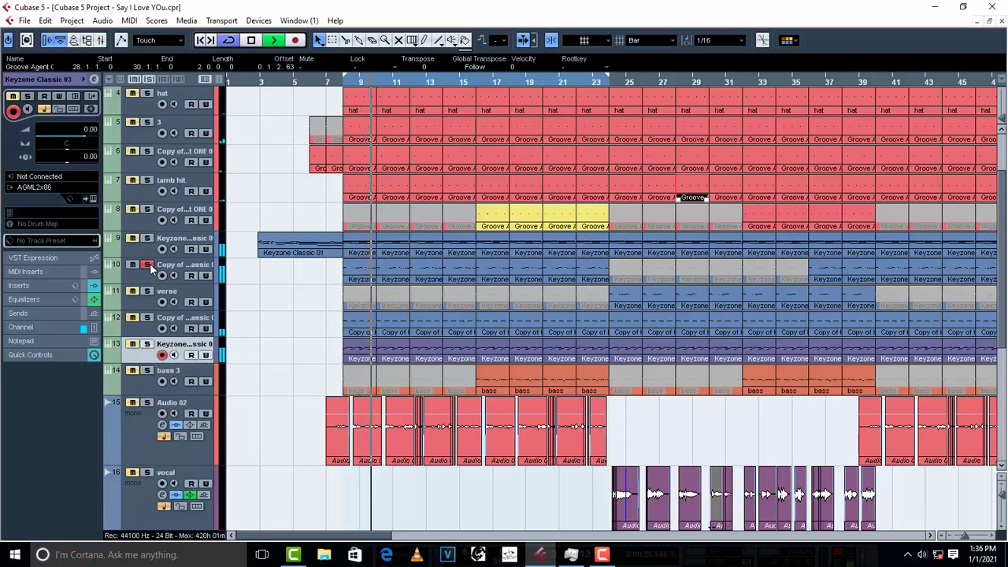
{"action": "key", "text": "space"}
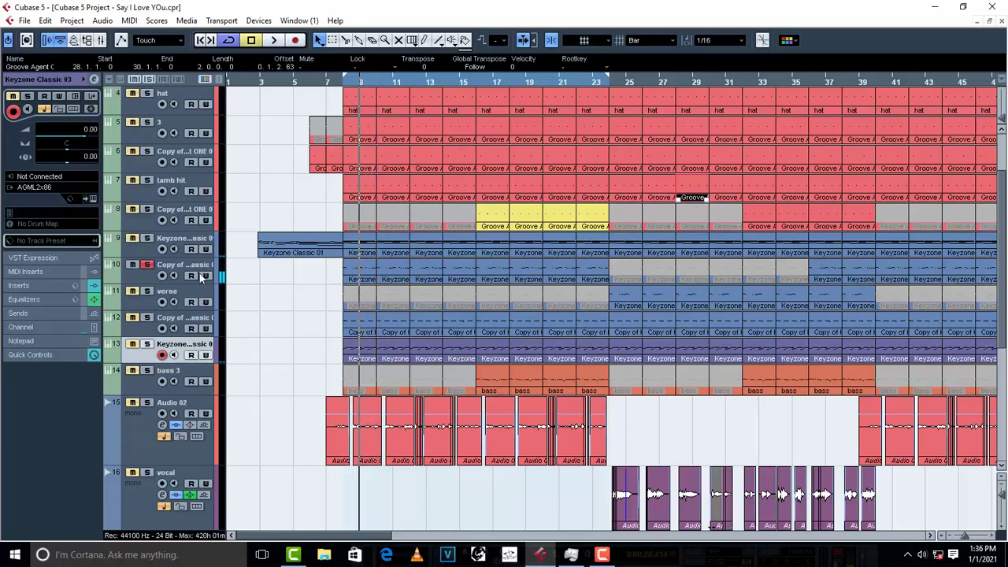
{"action": "left_click", "coordinate": [180, 271]}
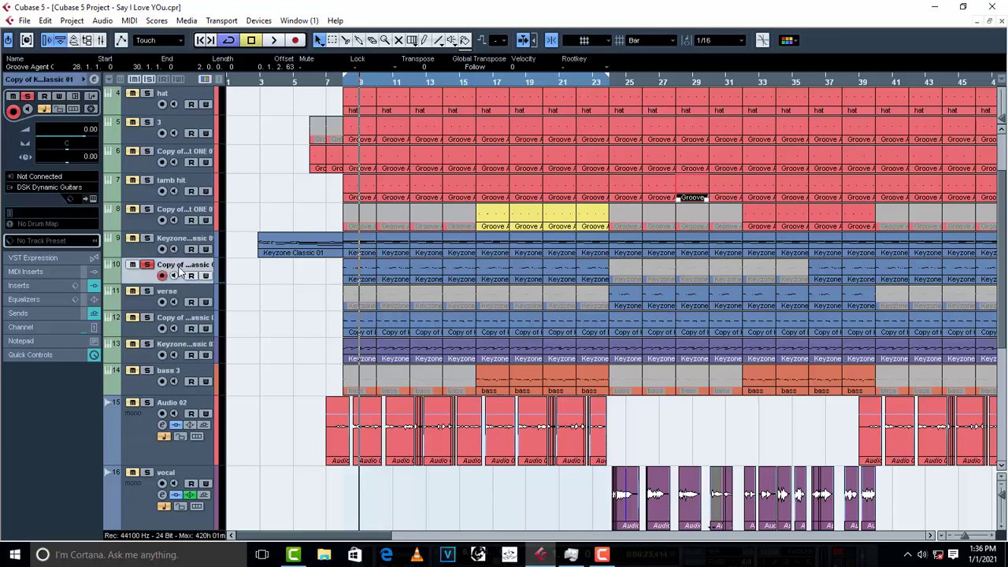
Step: Try track 10 soloed at a volume of -21.50 with a short playback, and return its volume to 0.00
{"action": "scroll", "coordinate": [87, 133], "scroll_direction": "up", "scroll_amount": 2}
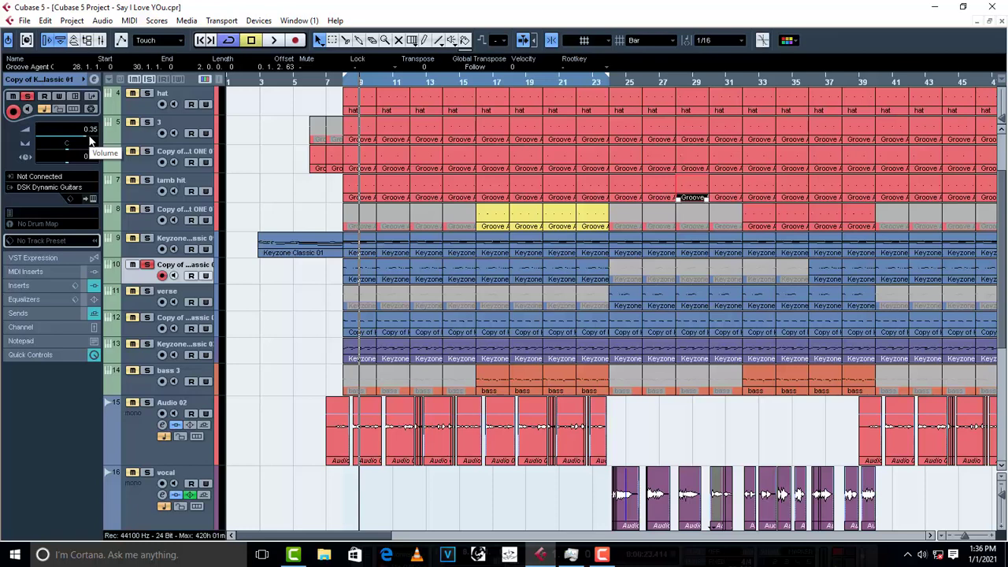
{"action": "left_click_drag", "start_coordinate": [89, 140], "coordinate": [50, 136]}
{"action": "key", "text": "space"}
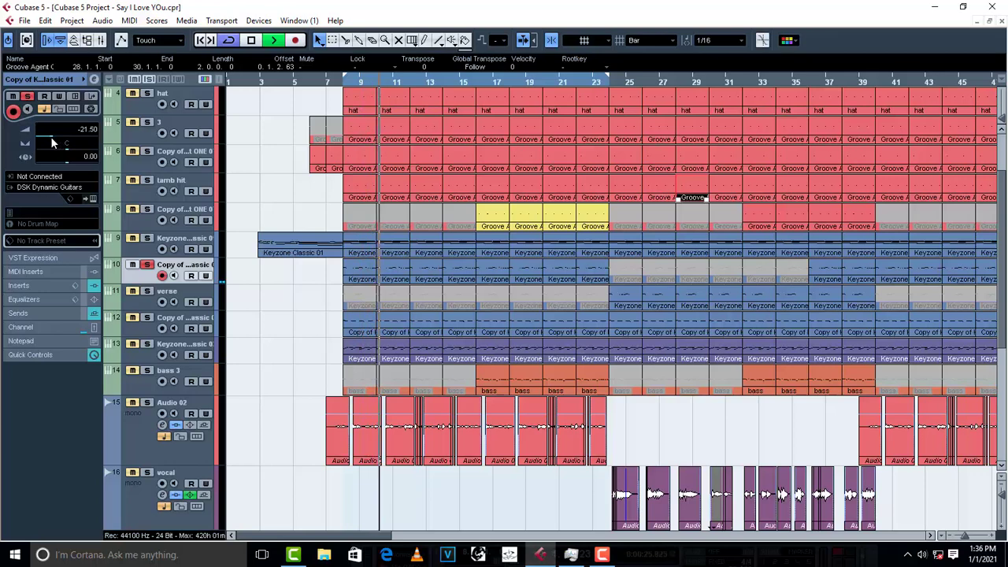
{"action": "key", "text": "space"}
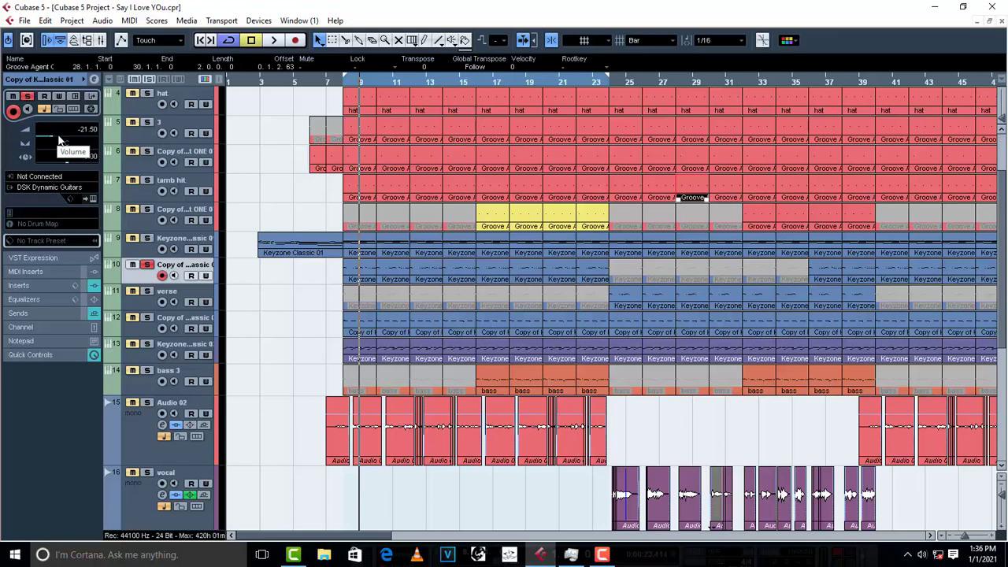
{"action": "left_click_drag", "start_coordinate": [53, 135], "coordinate": [82, 140]}
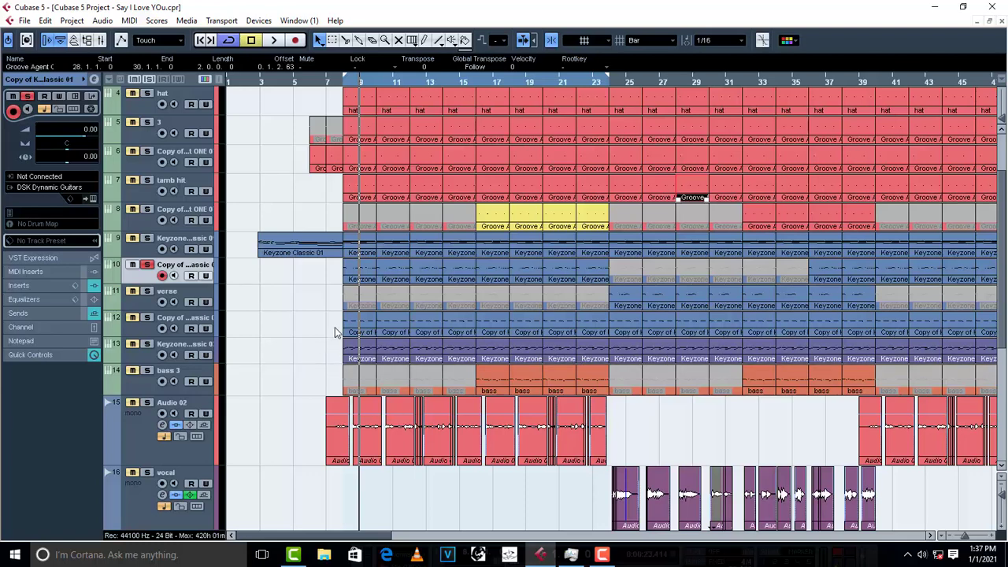
Step: Turn off track 10's solo and play the mix briefly from bar 9, first in the project window and again with the Mixer open
{"action": "left_click", "coordinate": [146, 266]}
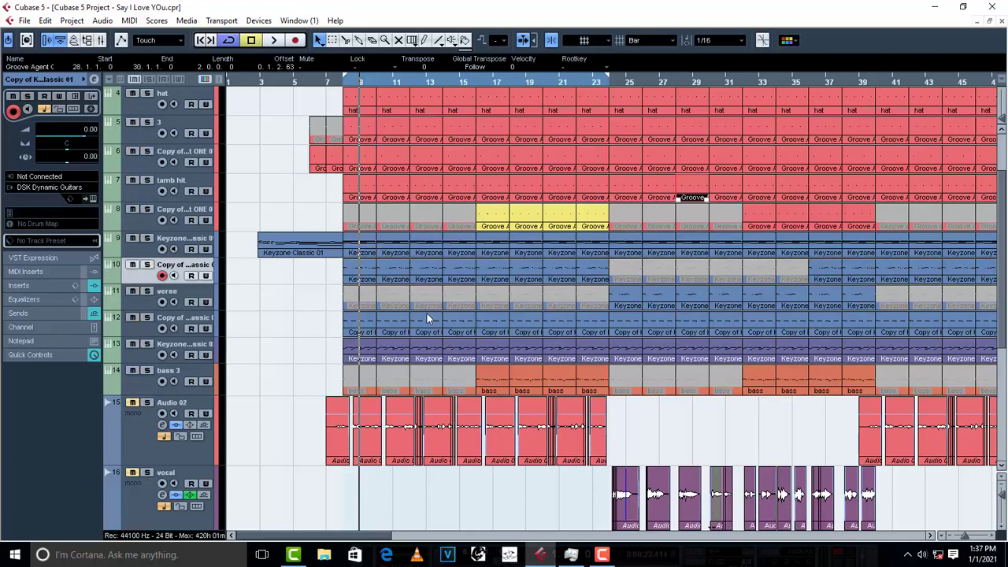
{"action": "key", "text": "space"}
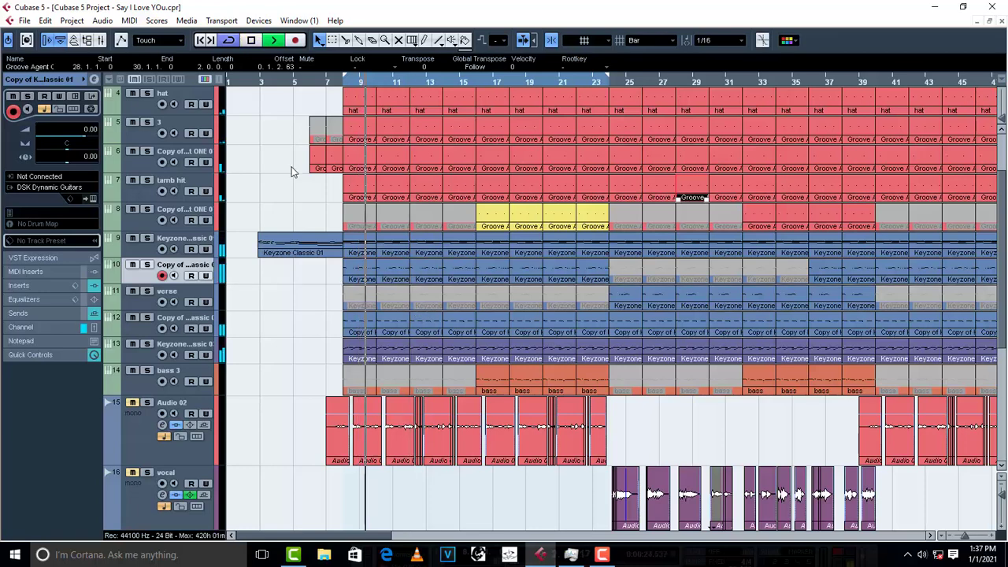
{"action": "key", "text": "space"}
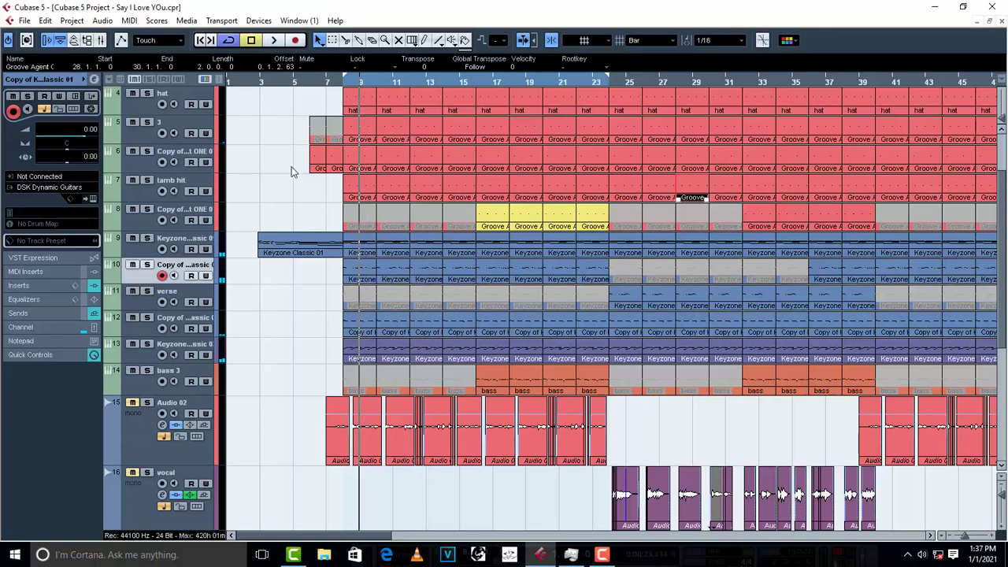
{"action": "key", "text": "F3"}
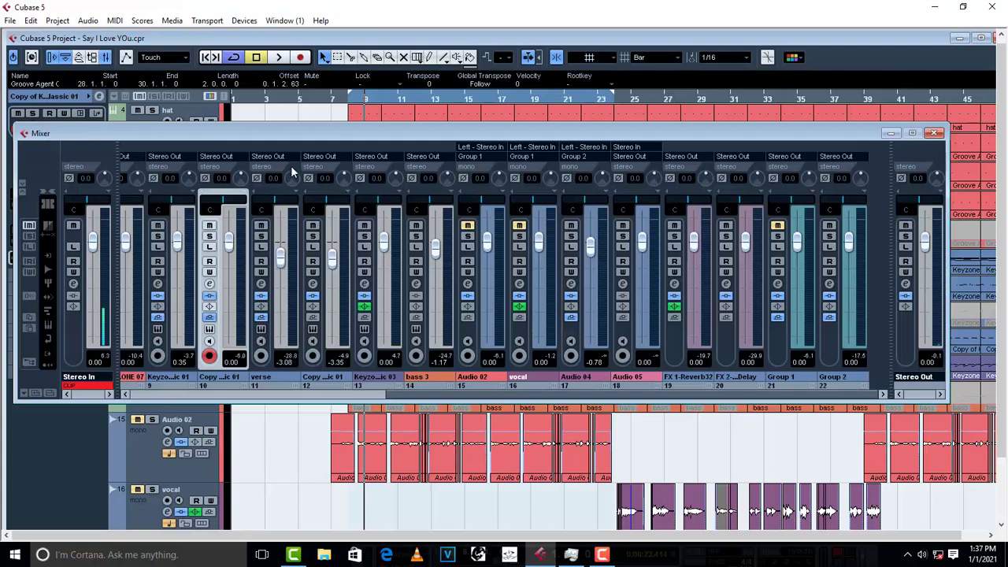
{"action": "key", "text": "space"}
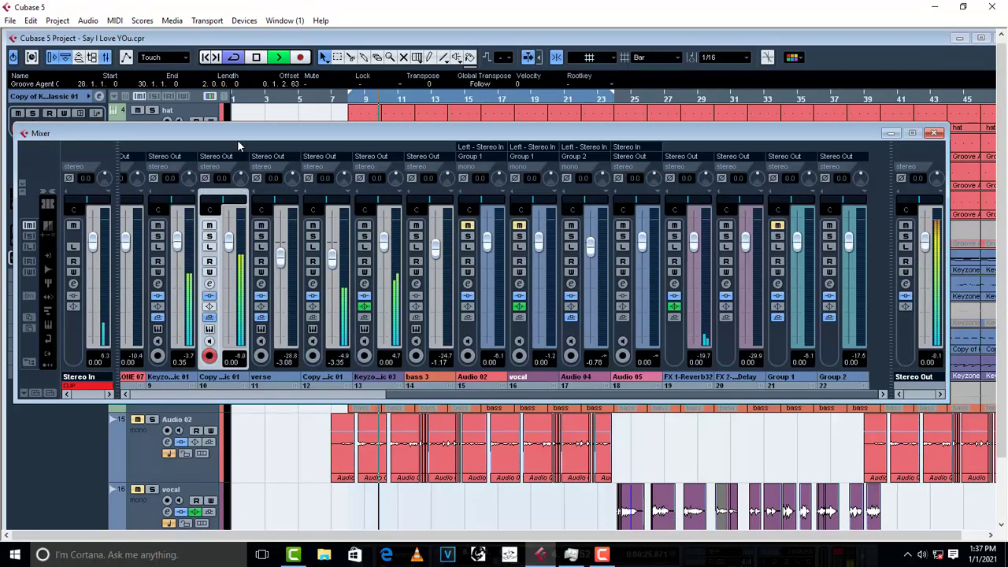
{"action": "key", "text": "space"}
Step: Lower the input gain of the verse channel to -3.6 in the Mixer, and start playback of the mix
{"action": "left_click_drag", "start_coordinate": [267, 135], "coordinate": [314, 134]}
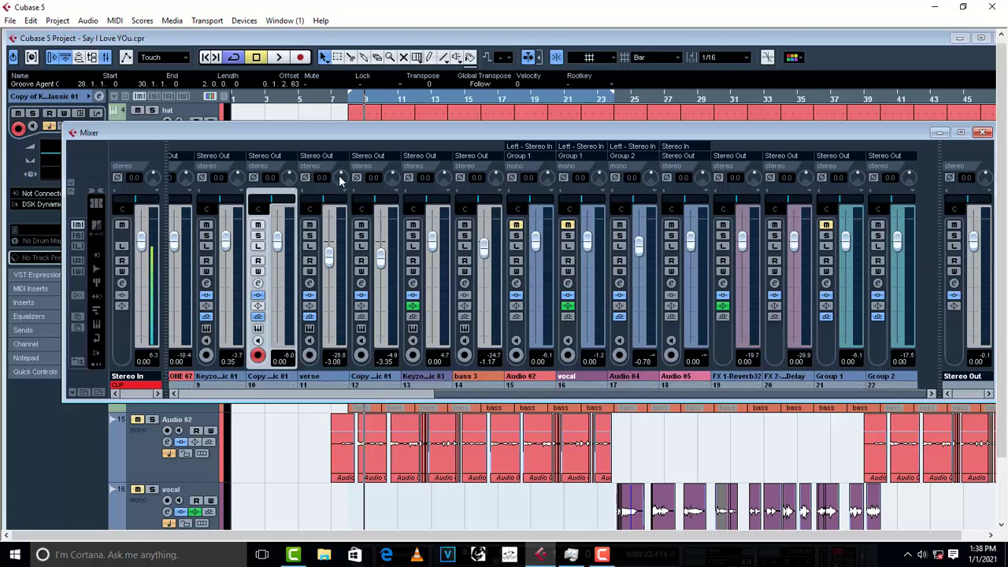
{"action": "scroll", "coordinate": [340, 181], "scroll_direction": "down", "scroll_amount": 3}
{"action": "scroll", "coordinate": [339, 181], "scroll_direction": "down", "scroll_amount": 2}
{"action": "key", "text": "space"}
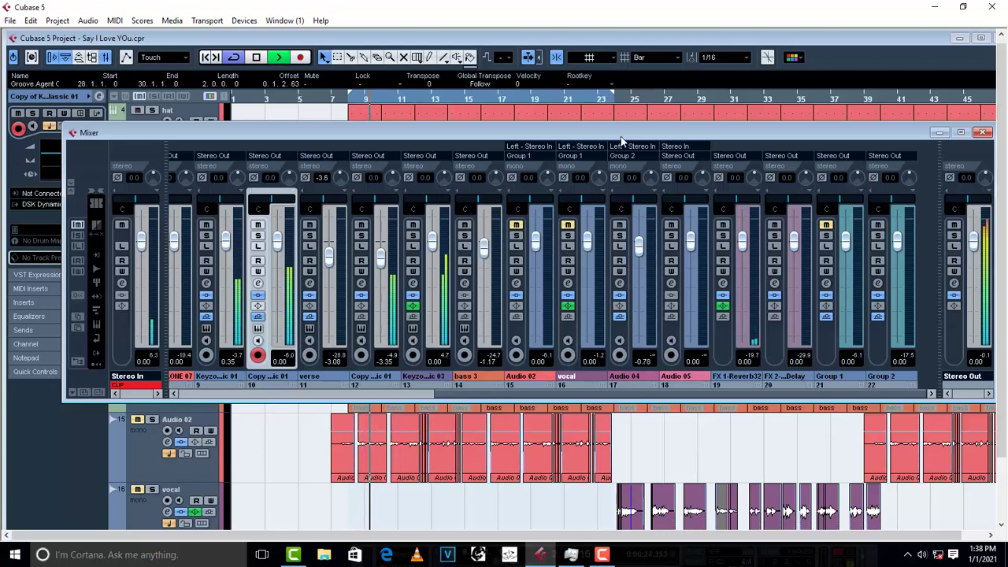
Step: Solo Keyzone Classic 03 on track 13 and play it while watching its level meter in the Mixer
{"action": "left_click_drag", "start_coordinate": [274, 133], "coordinate": [211, 443]}
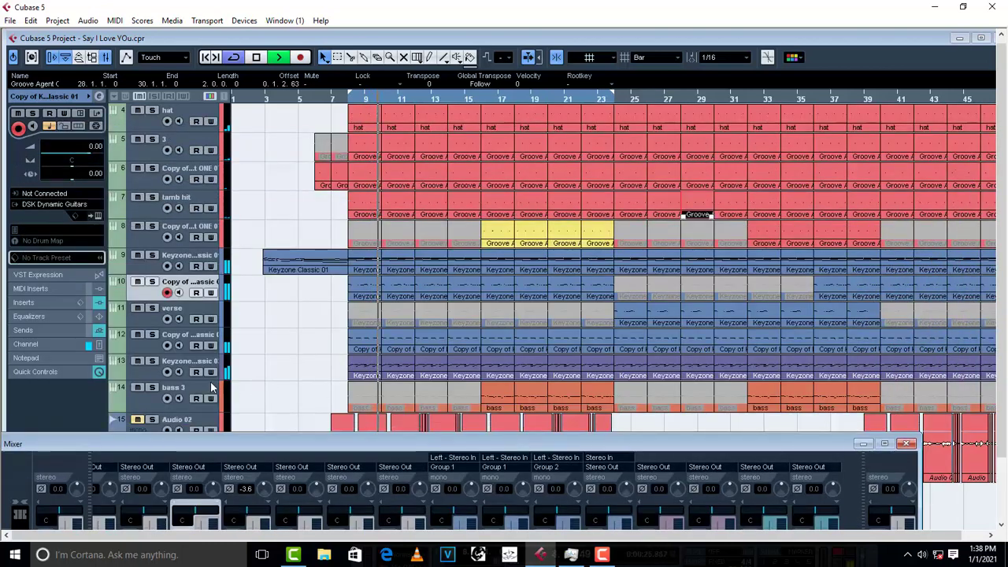
{"action": "left_click", "coordinate": [152, 361]}
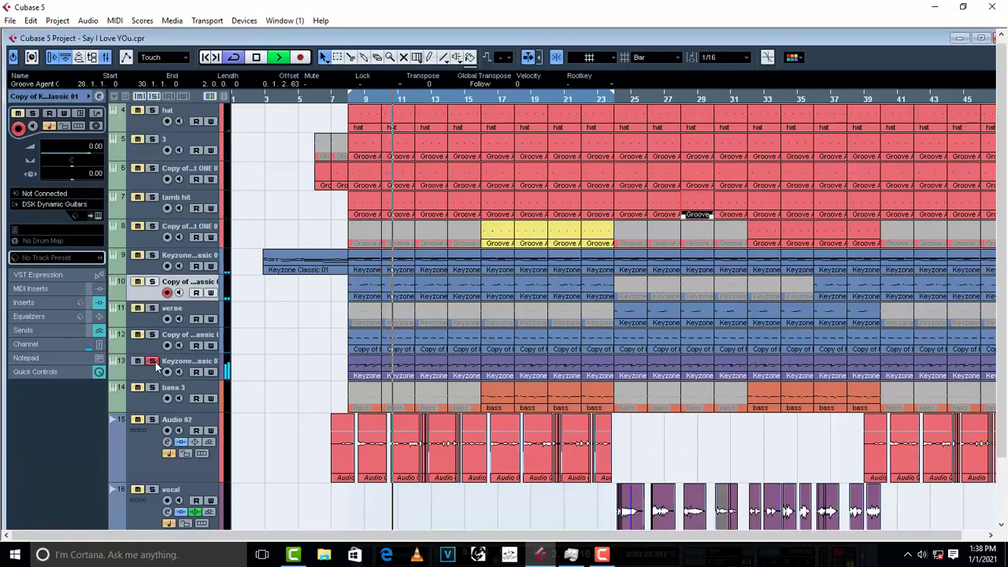
{"action": "key", "text": "space"}
{"action": "key", "text": "F3"}
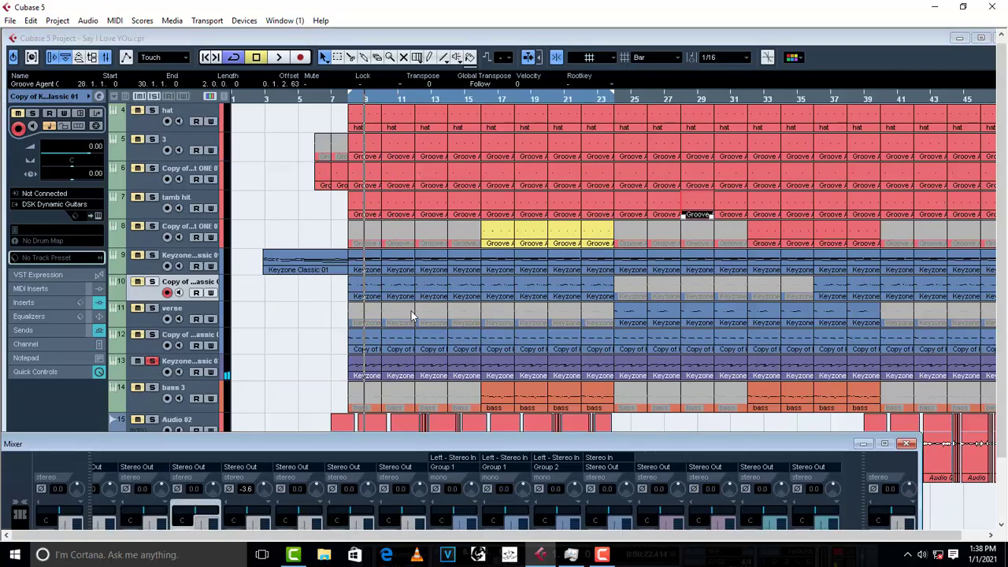
{"action": "left_click_drag", "start_coordinate": [523, 451], "coordinate": [593, 71]}
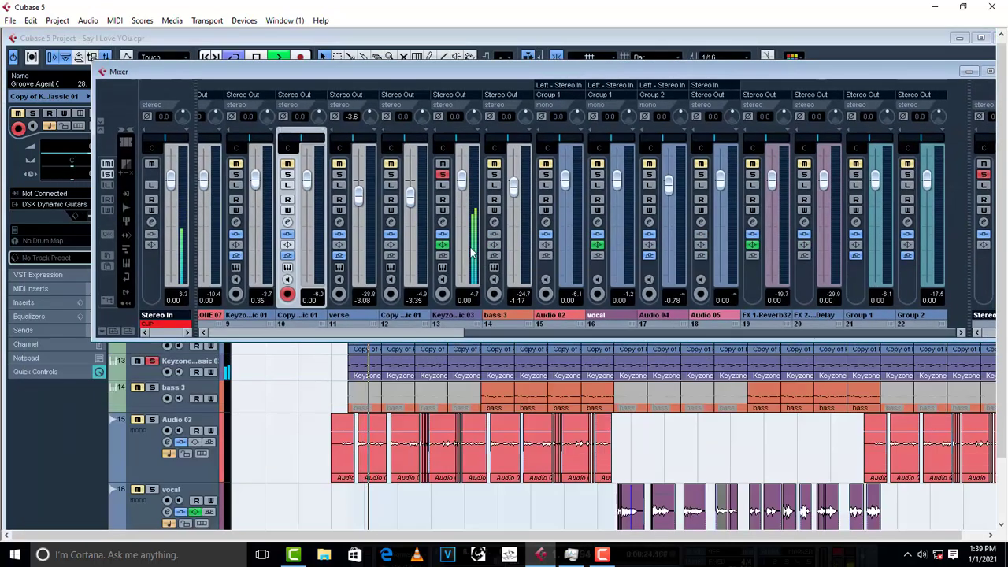
{"action": "key", "text": "space"}
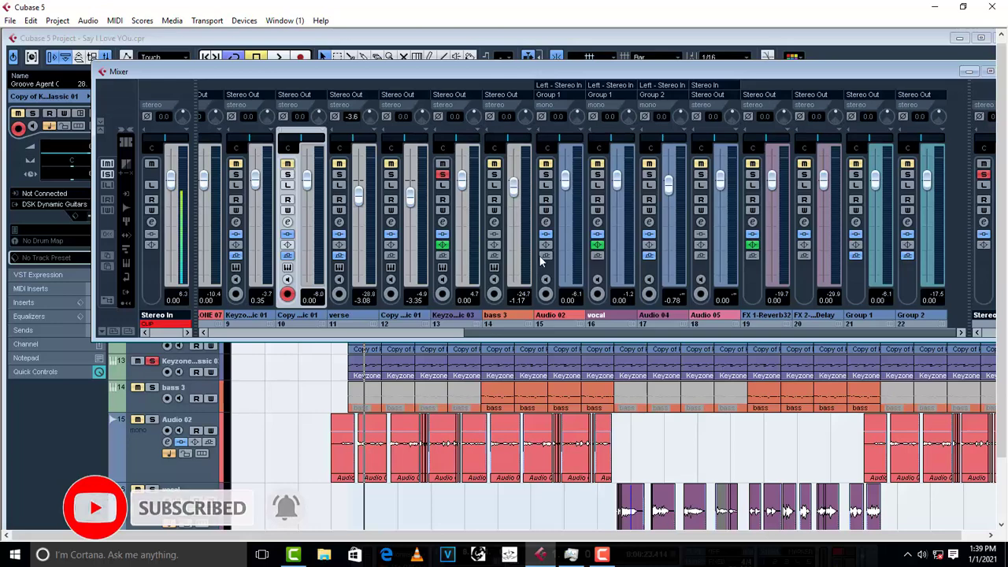
Step: Pull the fader of Keyzone Classic 01 on channel 9 down to -23.68 in the Mixer, and reset its level to 0
{"action": "key", "text": "F3"}
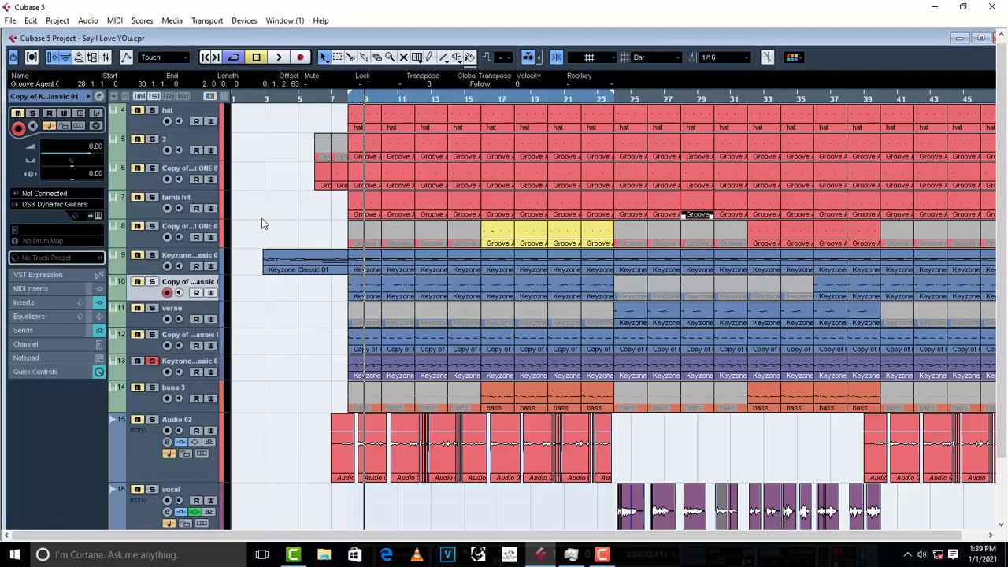
{"action": "key", "text": "F3"}
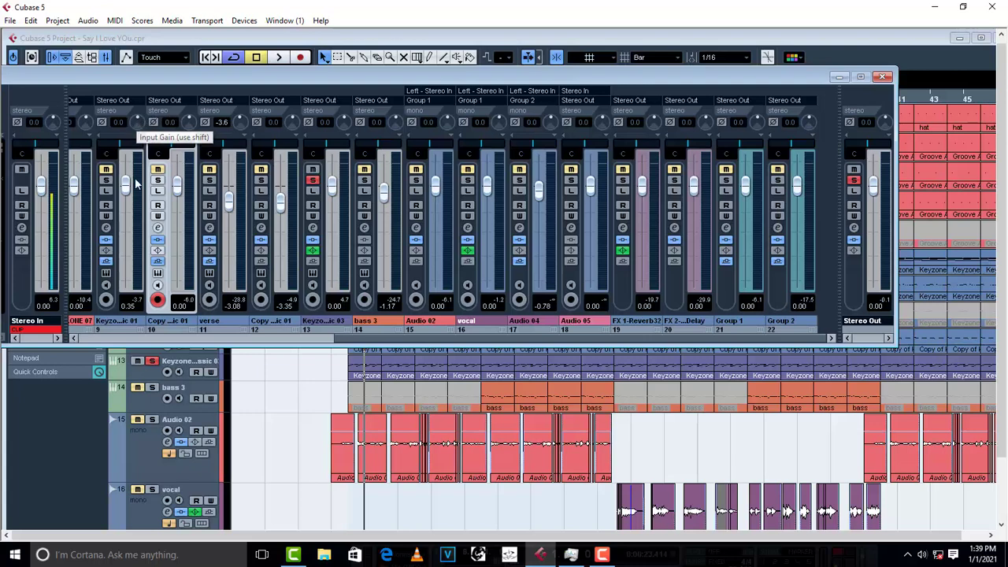
{"action": "left_click_drag", "start_coordinate": [120, 187], "coordinate": [115, 263]}
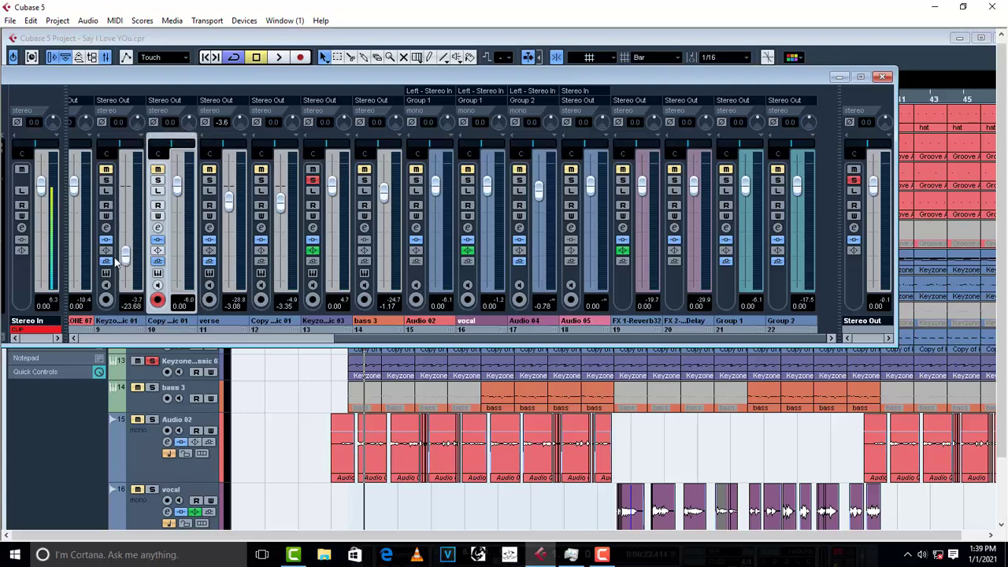
{"action": "left_click", "coordinate": [125, 307]}
{"action": "type", "text": "0"}
{"action": "key", "text": "Return"}
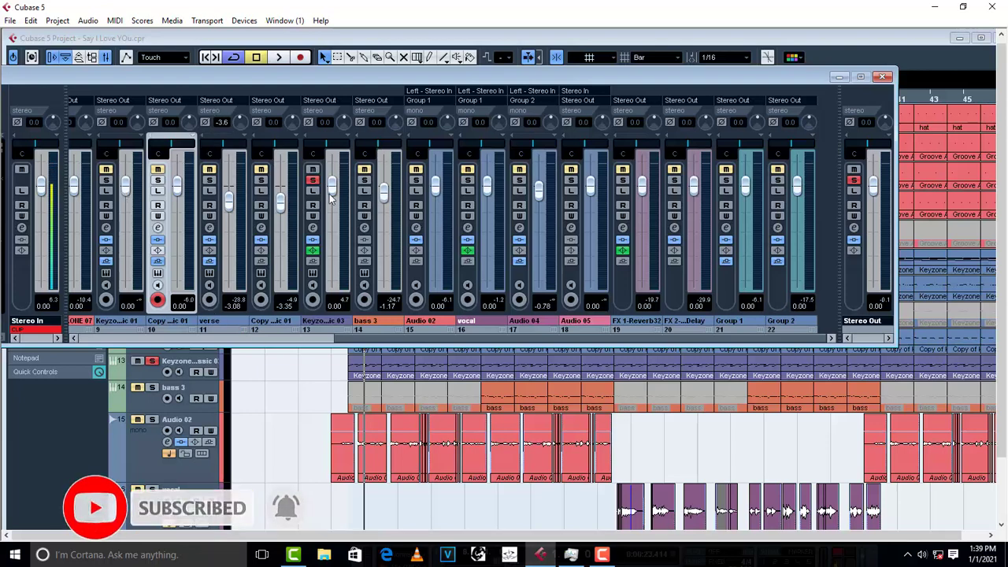
Step: Select channel 13 in the Mixer and play the soloed track briefly to check its meter level
{"action": "left_click", "coordinate": [304, 197]}
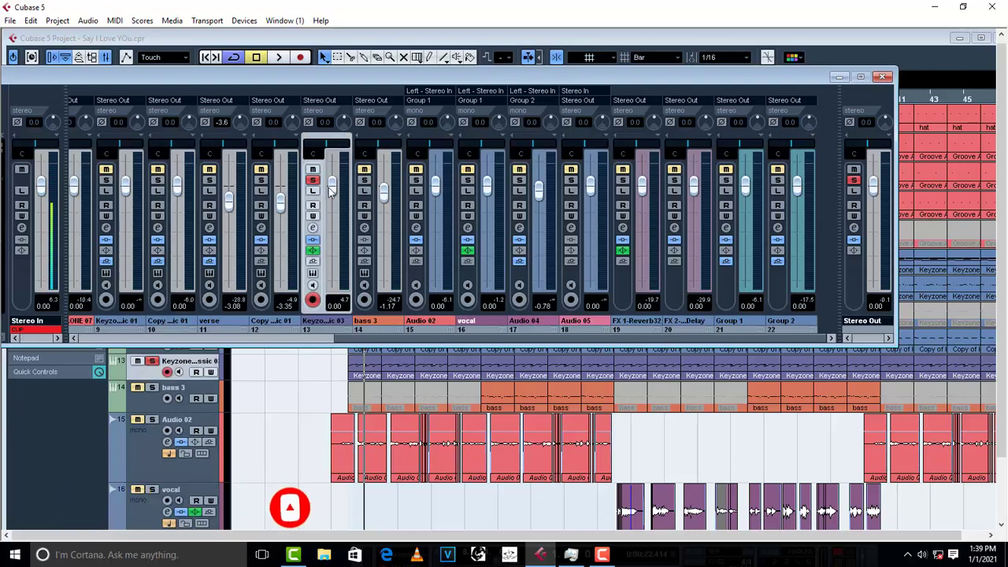
{"action": "key", "text": "space"}
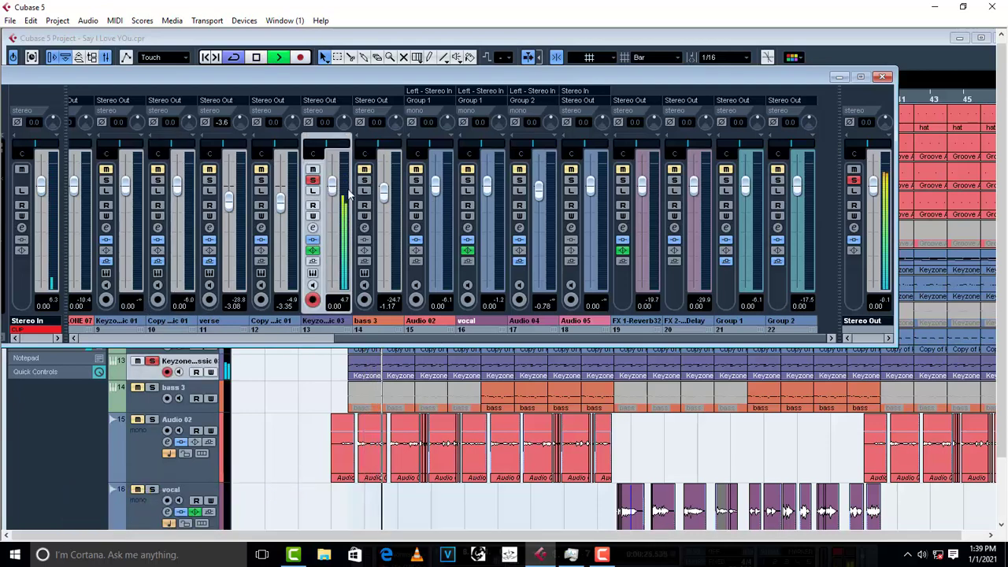
{"action": "key", "text": "space"}
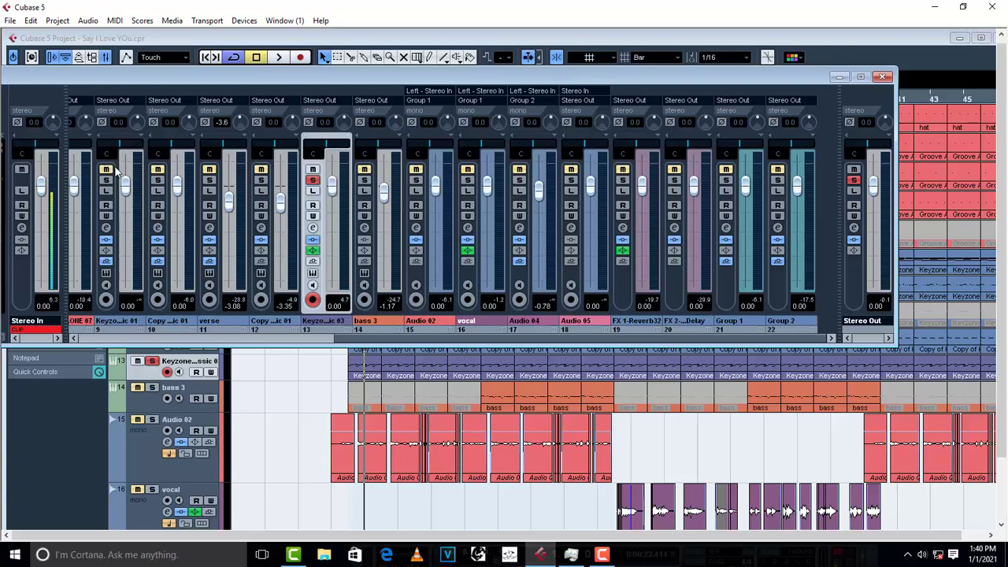
Step: Try raising channel 9's fader to 5.57 and lowering it again, and reset its level to 0
{"action": "left_click", "coordinate": [132, 226]}
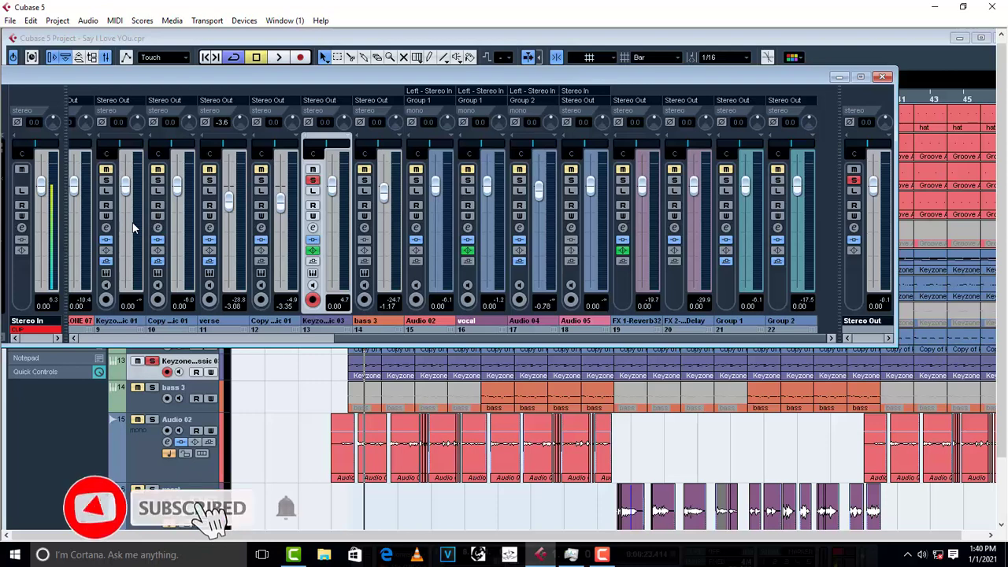
{"action": "left_click_drag", "start_coordinate": [135, 223], "coordinate": [134, 161]}
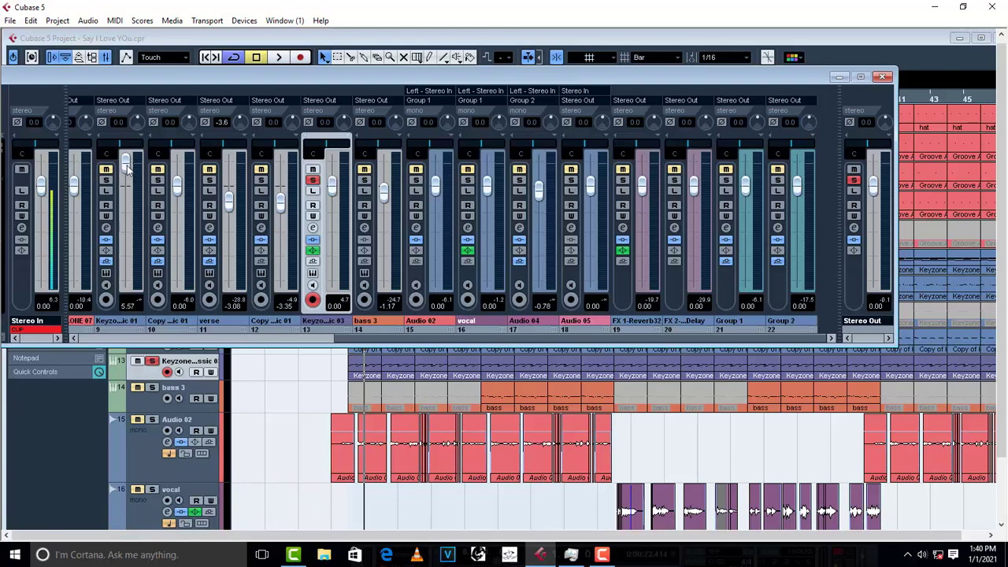
{"action": "left_click_drag", "start_coordinate": [126, 167], "coordinate": [132, 209]}
{"action": "left_click", "coordinate": [131, 306]}
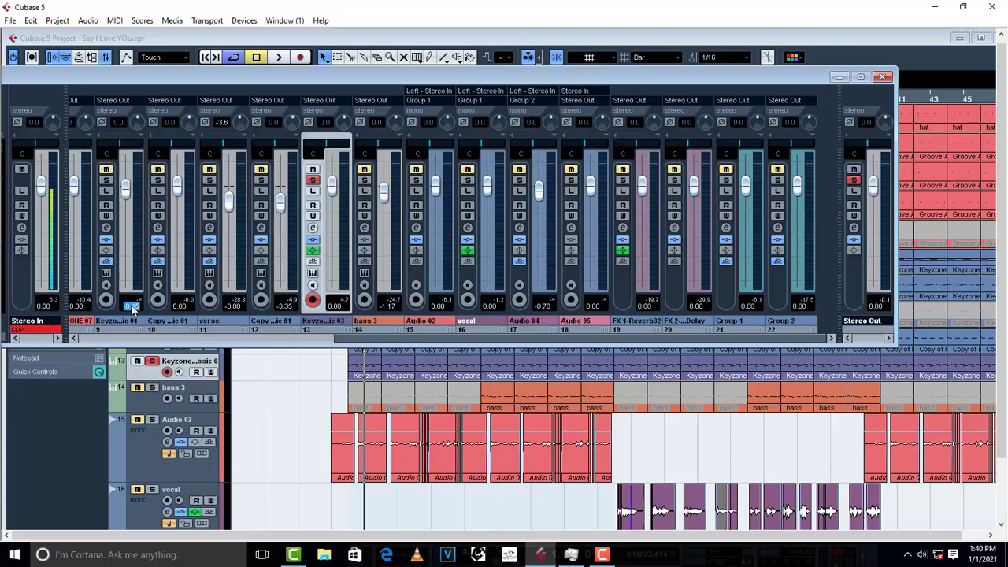
{"action": "type", "text": "0"}
{"action": "key", "text": "Return"}
Step: Lower the input gain of Keyzone Classic 01 on channel 9 to -1.6
{"action": "scroll", "coordinate": [136, 119], "scroll_direction": "down", "scroll_amount": 3}
{"action": "scroll", "coordinate": [136, 120], "scroll_direction": "down", "scroll_amount": 3}
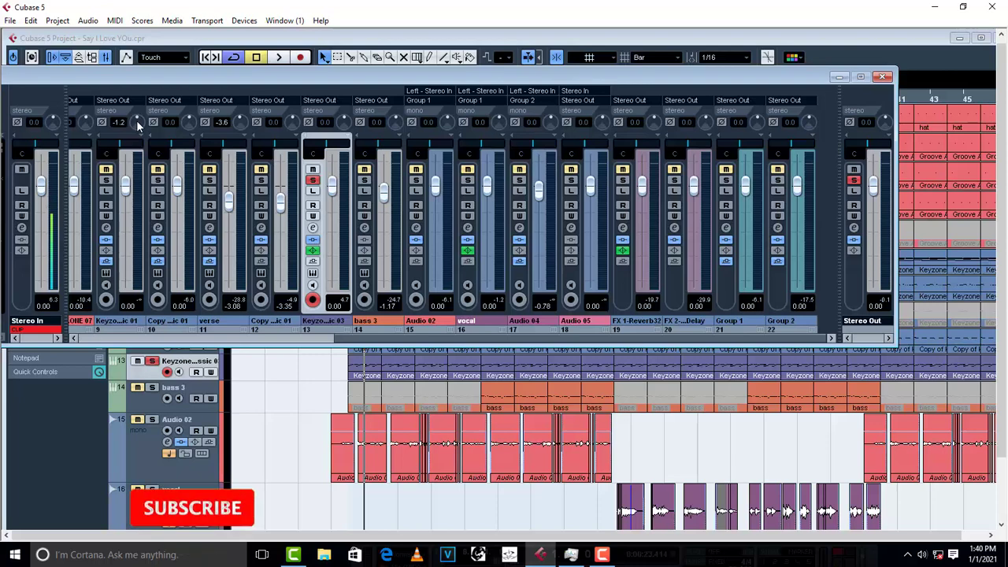
Step: Lower and reset channel 13's fader to 0.00, and reduce its input gain to about -12 while the soloed track plays
{"action": "left_click_drag", "start_coordinate": [332, 186], "coordinate": [337, 242]}
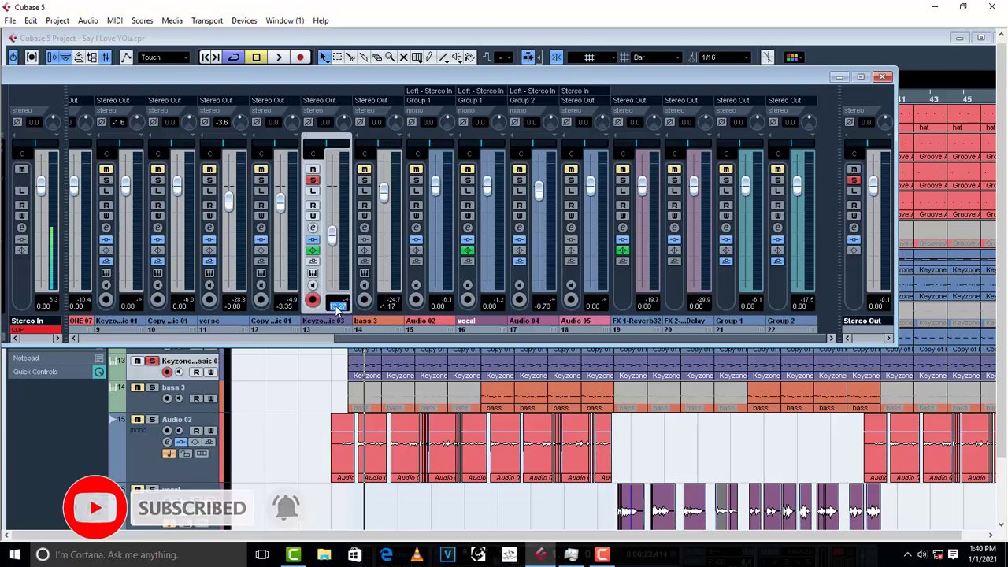
{"action": "left_click", "coordinate": [332, 234], "text": "ctrl"}
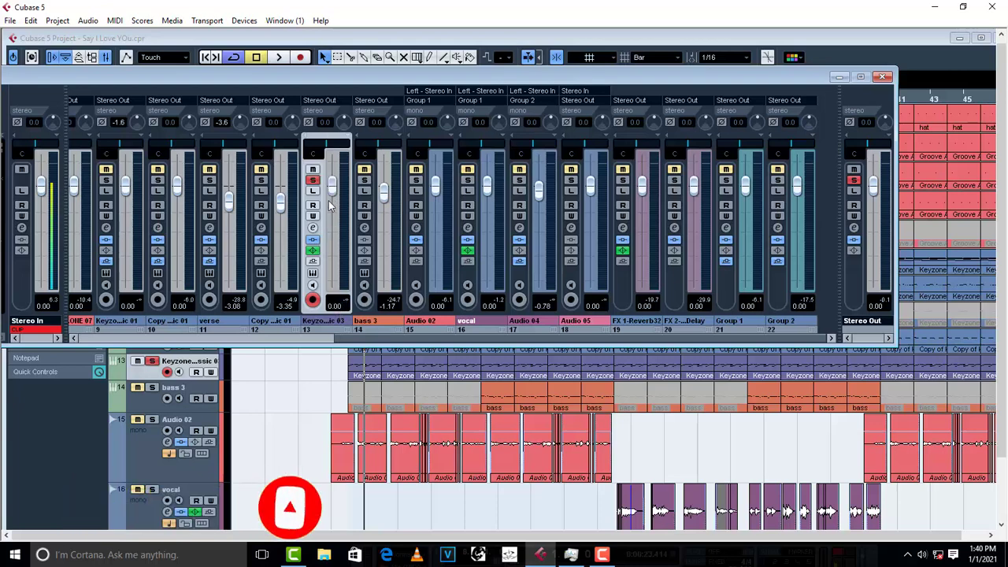
{"action": "key", "text": "space"}
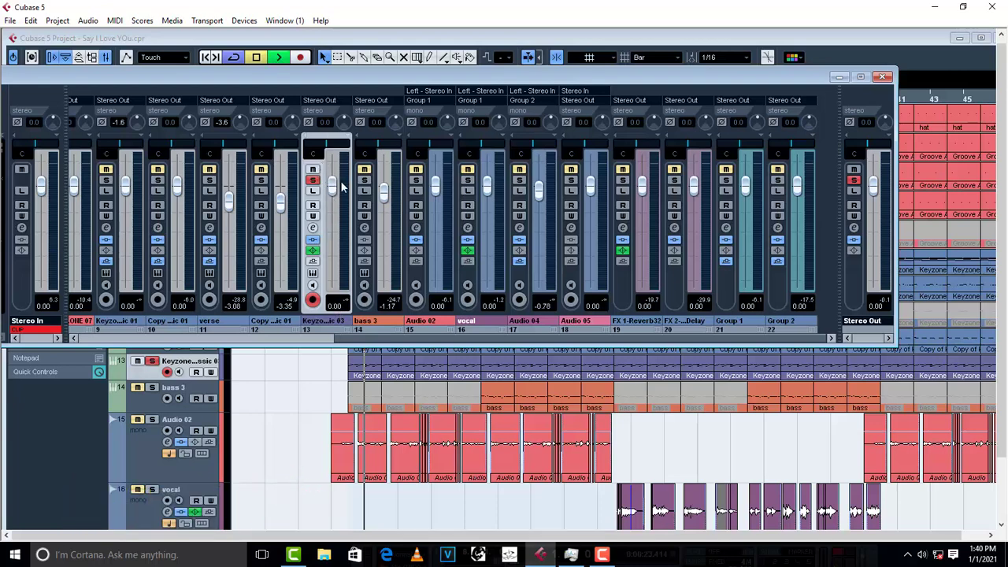
{"action": "scroll", "coordinate": [346, 122], "scroll_direction": "down", "scroll_amount": 3}
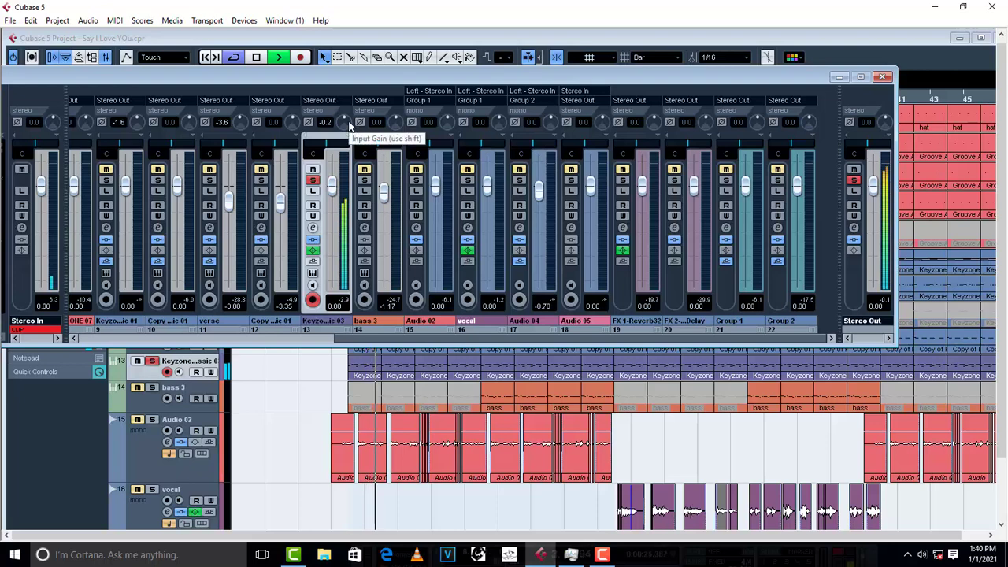
{"action": "scroll", "coordinate": [349, 123], "scroll_direction": "down", "scroll_amount": 4}
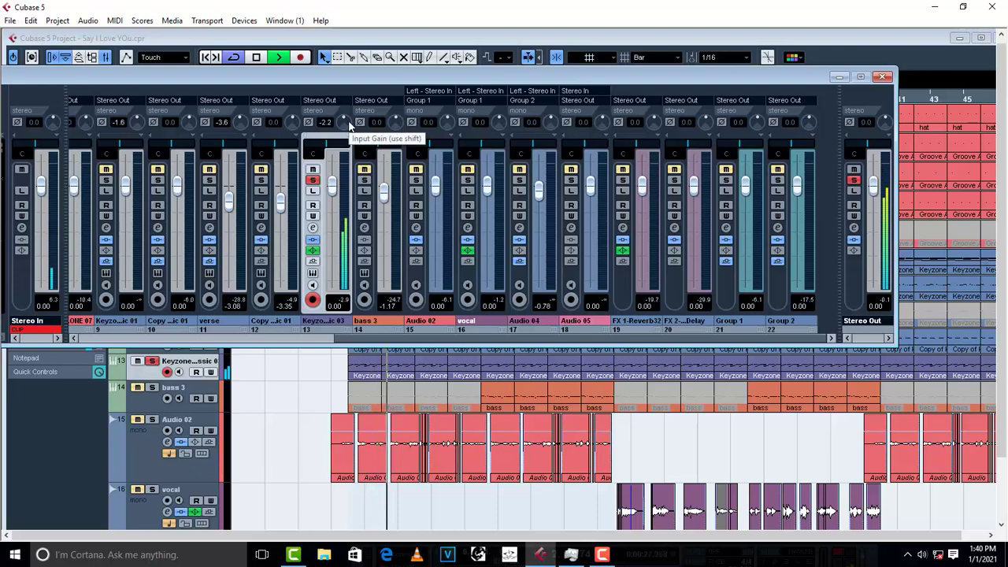
{"action": "scroll", "coordinate": [347, 123], "scroll_direction": "down", "scroll_amount": 9}
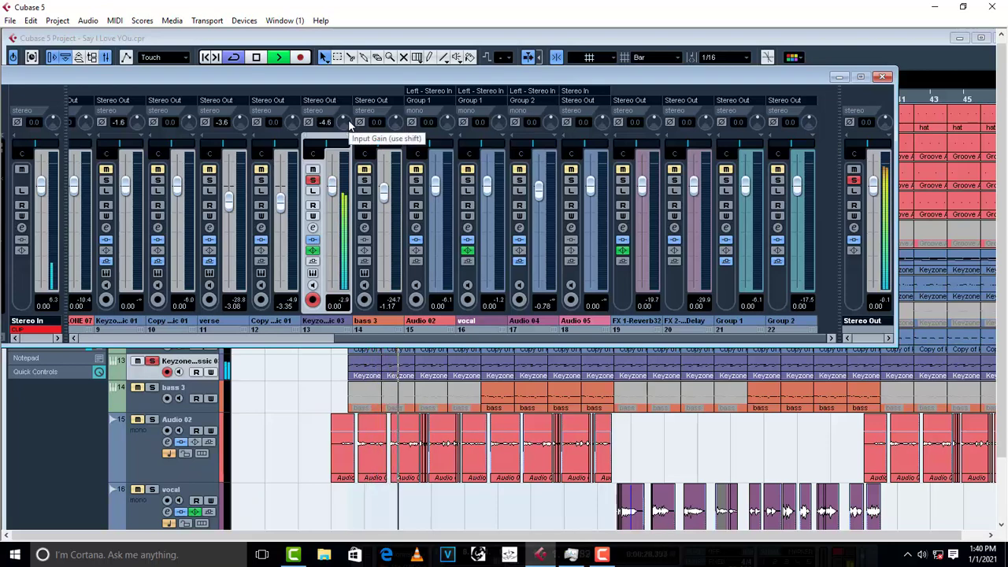
{"action": "scroll", "coordinate": [342, 126], "scroll_direction": "down", "scroll_amount": 4}
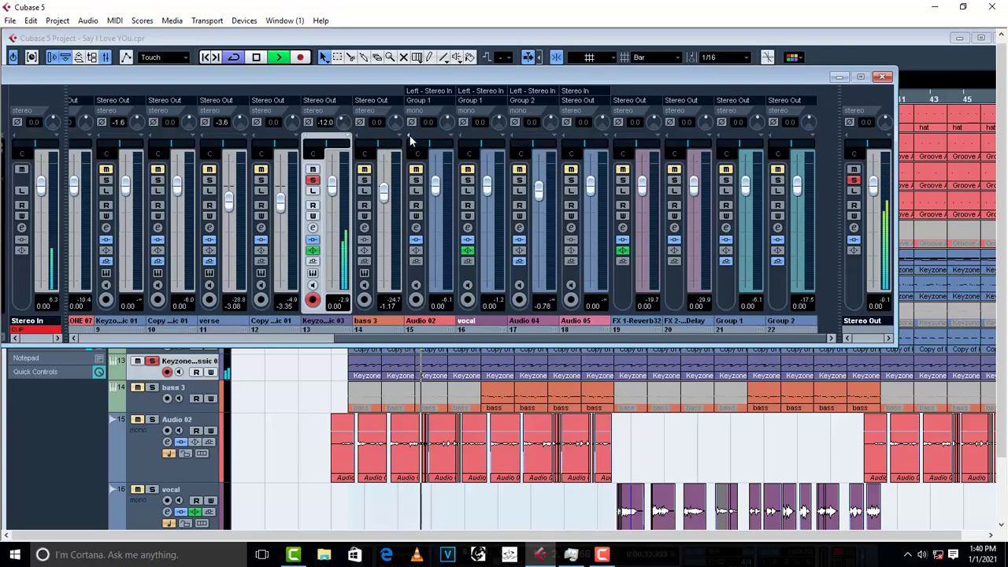
{"action": "key", "text": "space"}
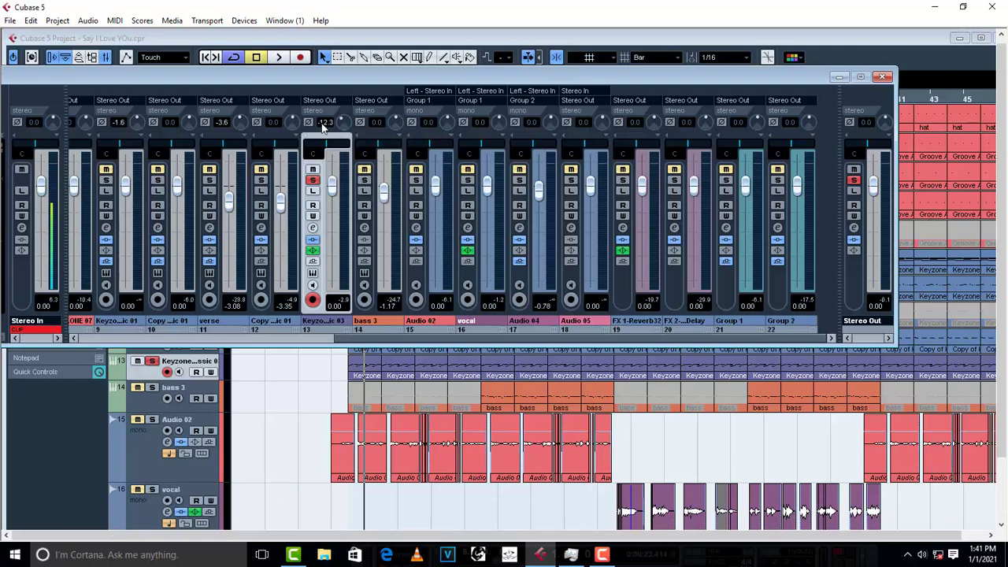
Step: Lower the input gain of Keyzone Classic 03 on channel 13 to -24.5
{"action": "double_click", "coordinate": [328, 123]}
{"action": "type", "text": "65"}
{"action": "mouse_move", "coordinate": [343, 128]}
{"action": "left_mouse_down"}
{"action": "mouse_move", "coordinate": [341, 97]}
{"action": "mouse_move", "coordinate": [341, 117]}
{"action": "left_mouse_up"}
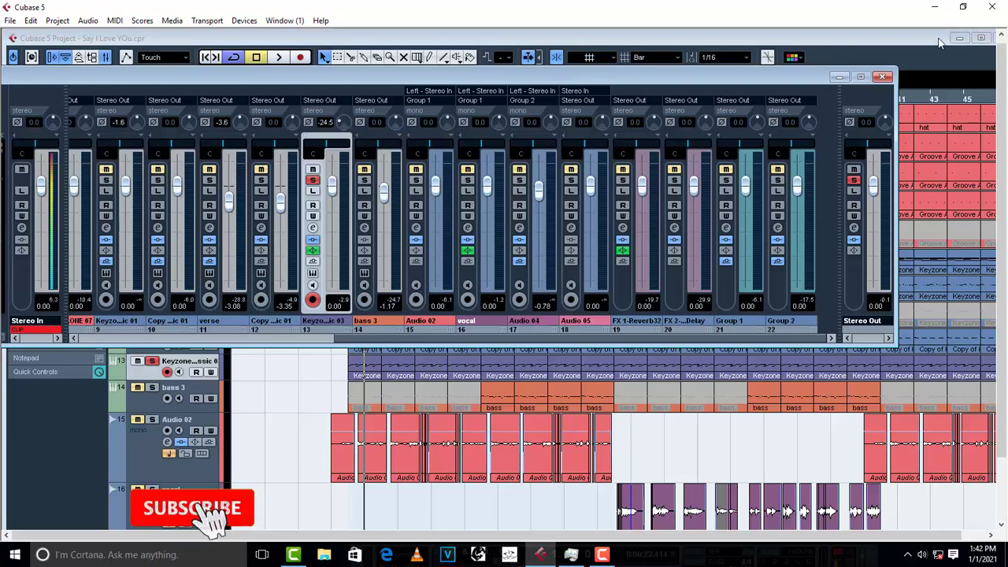
Step: Turn off solo on track 13 and play the full mix in the Mixer to check the levels
{"action": "key", "text": "F3"}
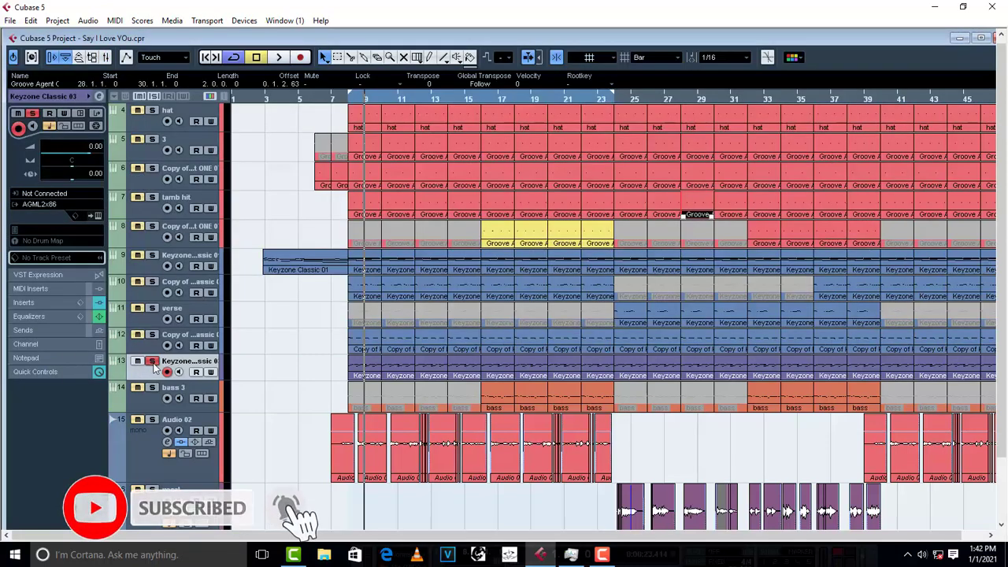
{"action": "left_click", "coordinate": [105, 58]}
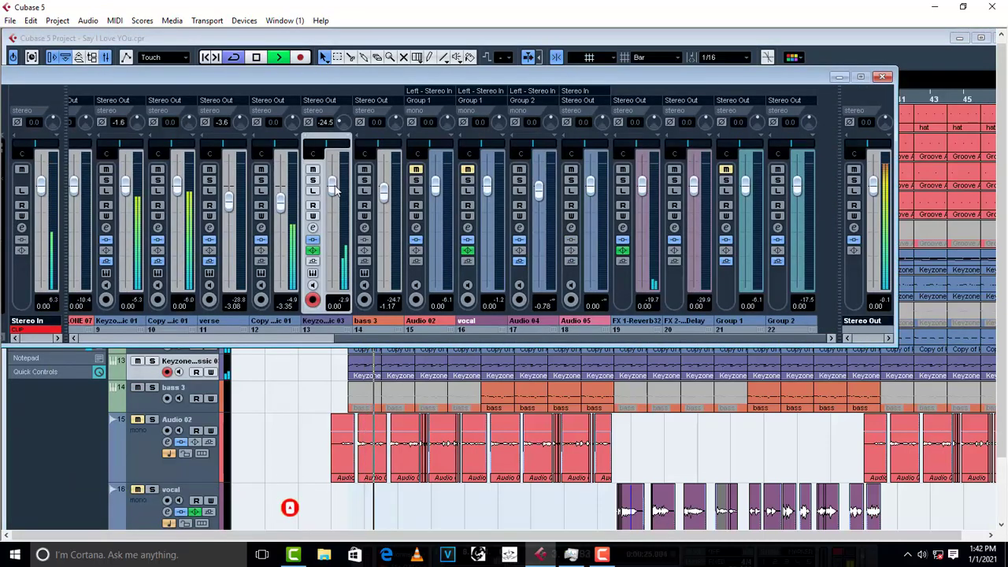
{"action": "key", "text": "space"}
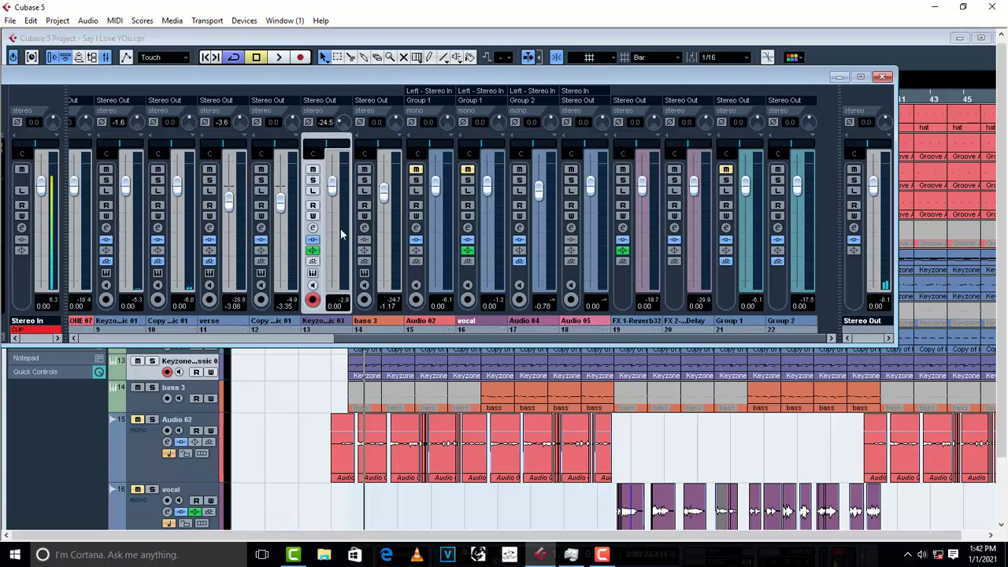
Step: Solo channel 12 and raise its fader to 6.02, checking its meter during playback
{"action": "left_click", "coordinate": [261, 180]}
{"action": "key", "text": "space"}
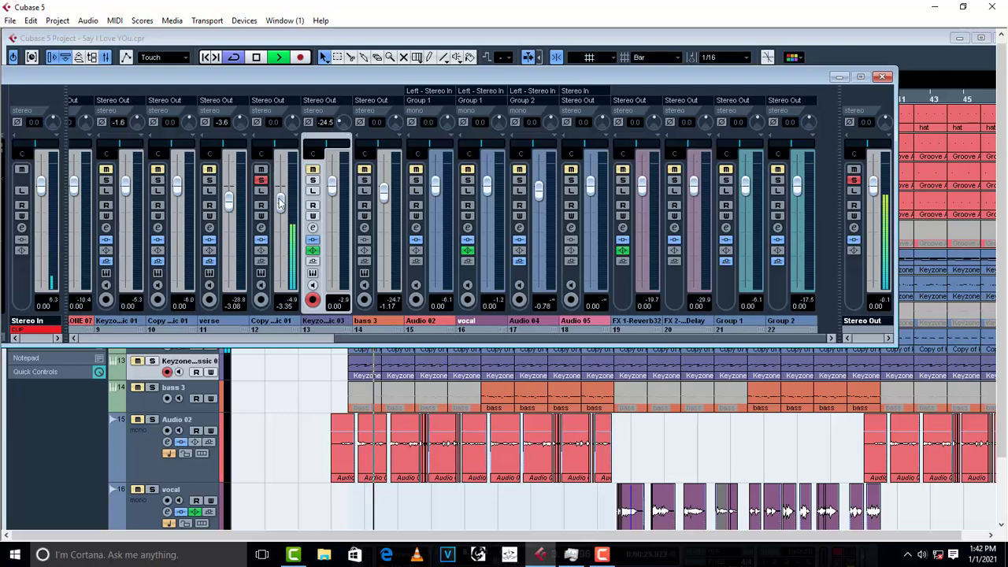
{"action": "key", "text": "space"}
{"action": "left_click_drag", "start_coordinate": [280, 201], "coordinate": [280, 158]}
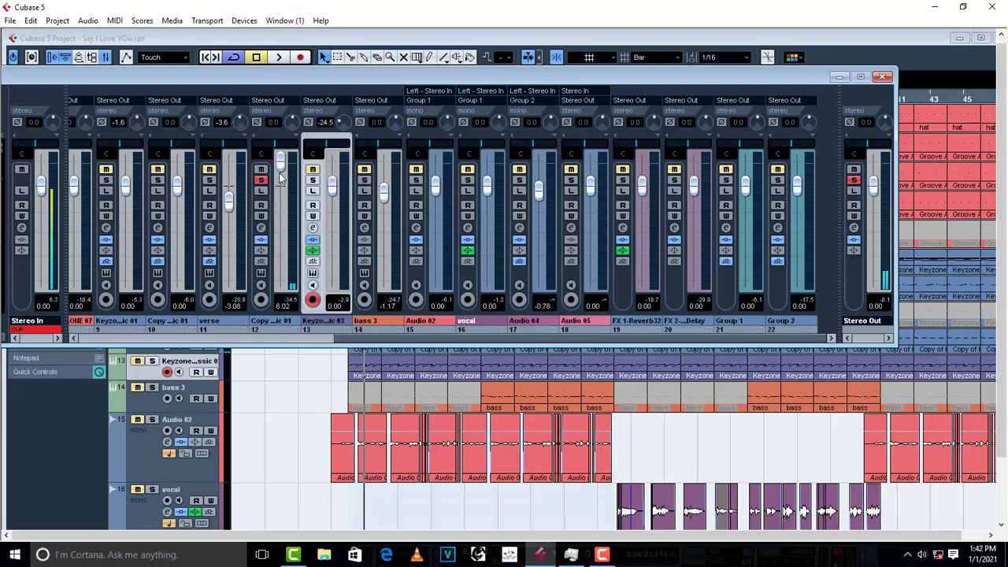
{"action": "key", "text": "space"}
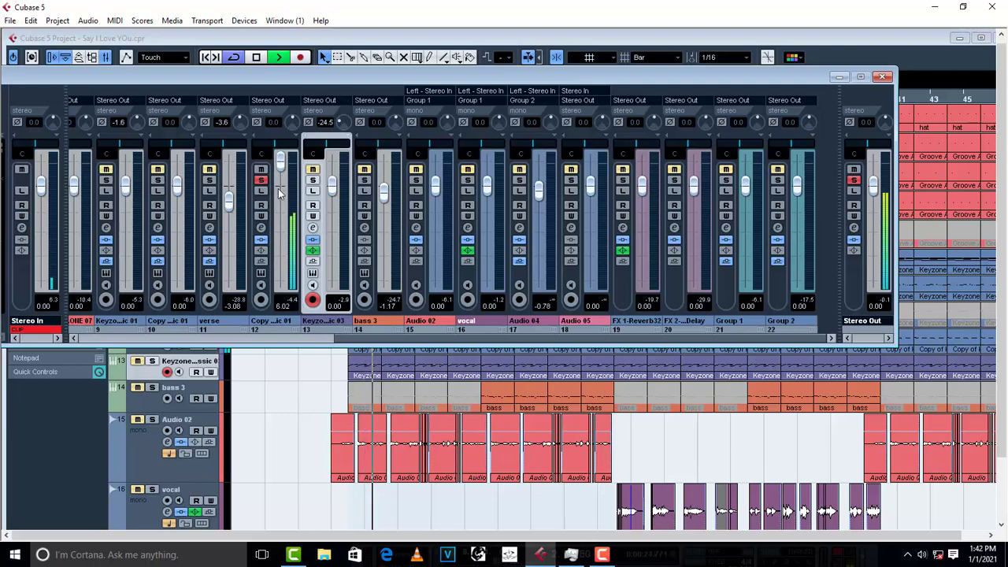
{"action": "key", "text": "space"}
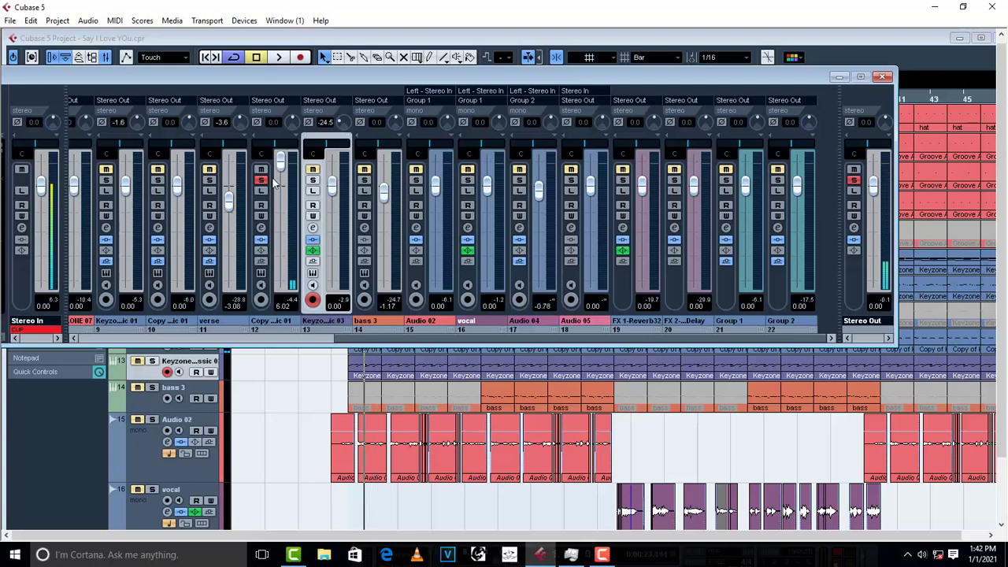
Step: Lower channel 12's input gain to -15.6, then unsolo it and play the full mix briefly
{"action": "scroll", "coordinate": [290, 123], "scroll_direction": "down", "scroll_amount": 1}
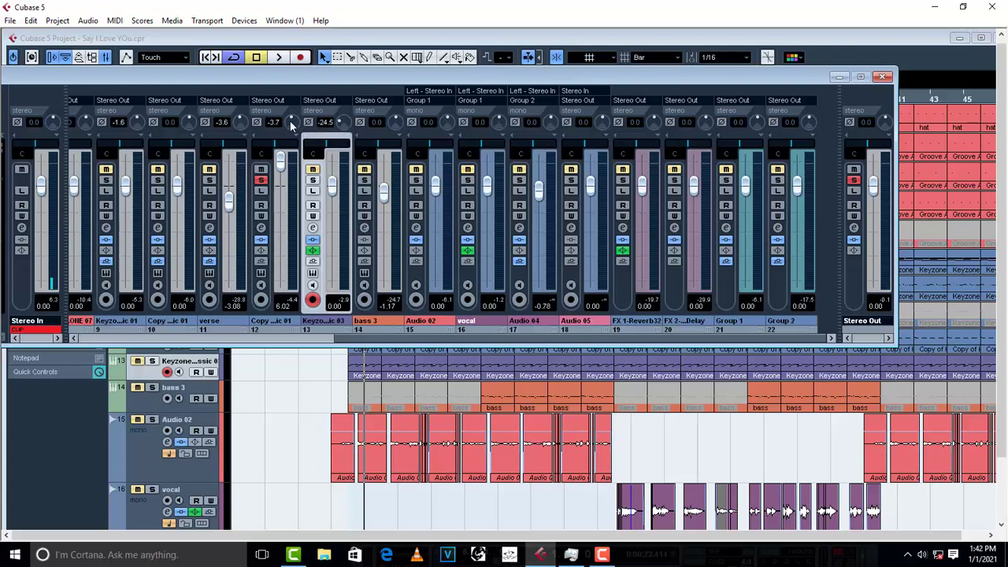
{"action": "left_click_drag", "start_coordinate": [291, 129], "coordinate": [286, 141]}
{"action": "left_click", "coordinate": [260, 180]}
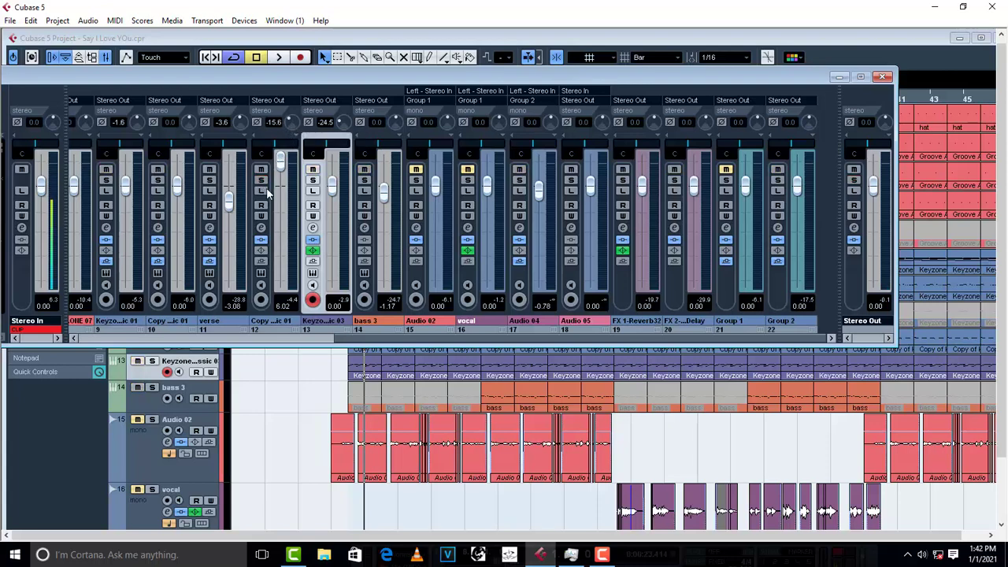
{"action": "key", "text": "space"}
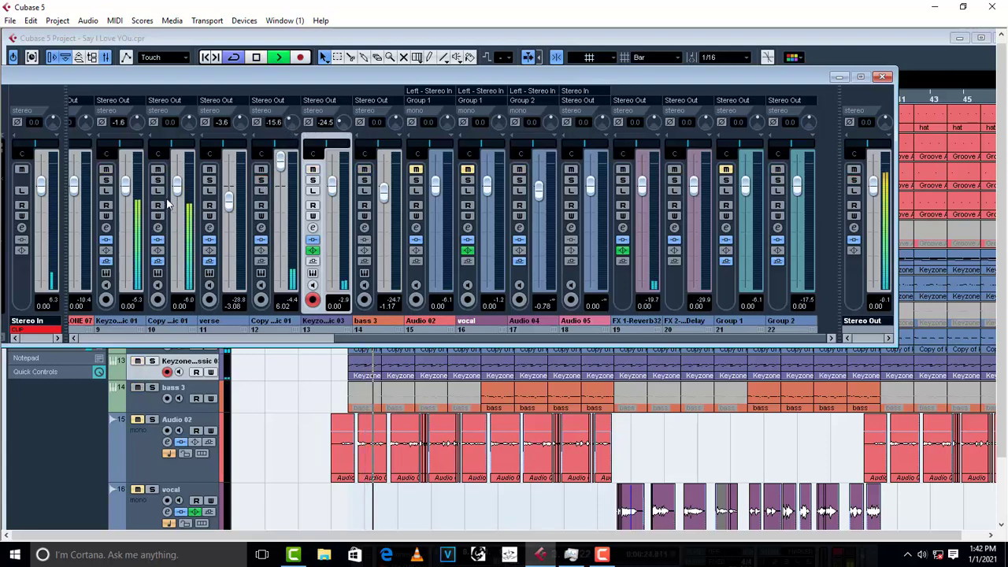
{"action": "key", "text": "space"}
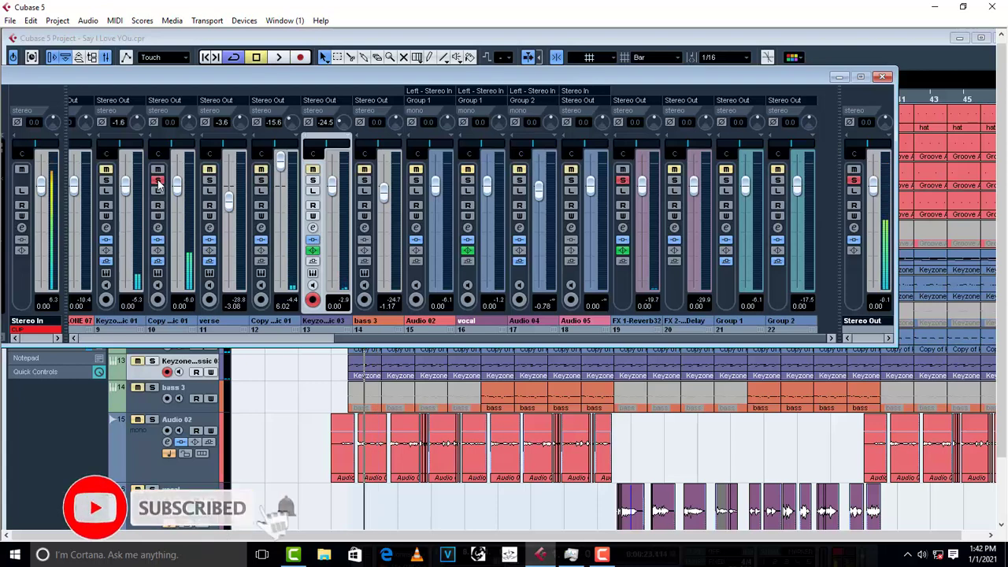
Step: Solo channel 10, reduce its input gain to -16.8 while checking playback, and turn its solo off
{"action": "left_click", "coordinate": [158, 180]}
{"action": "key", "text": "space"}
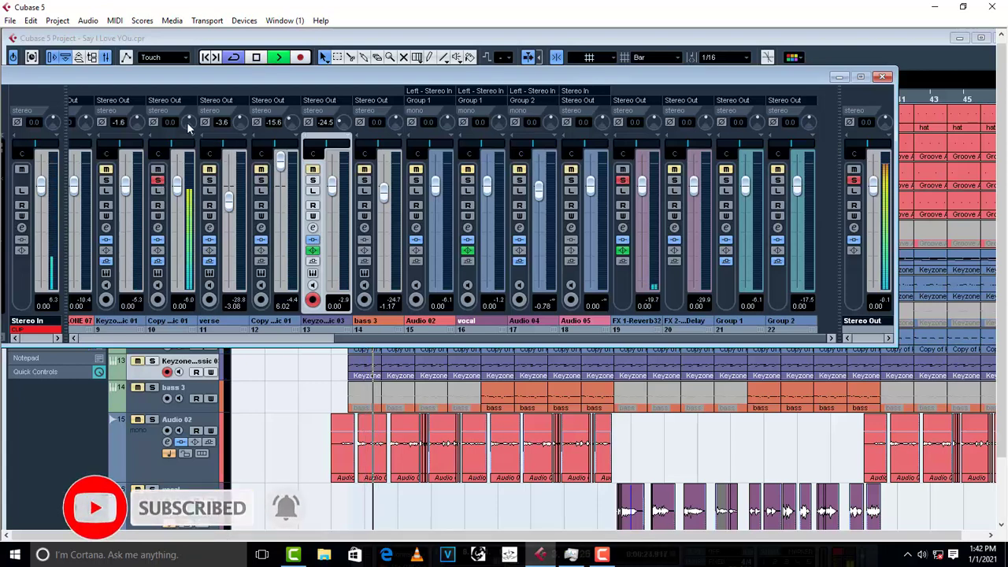
{"action": "key", "text": "space"}
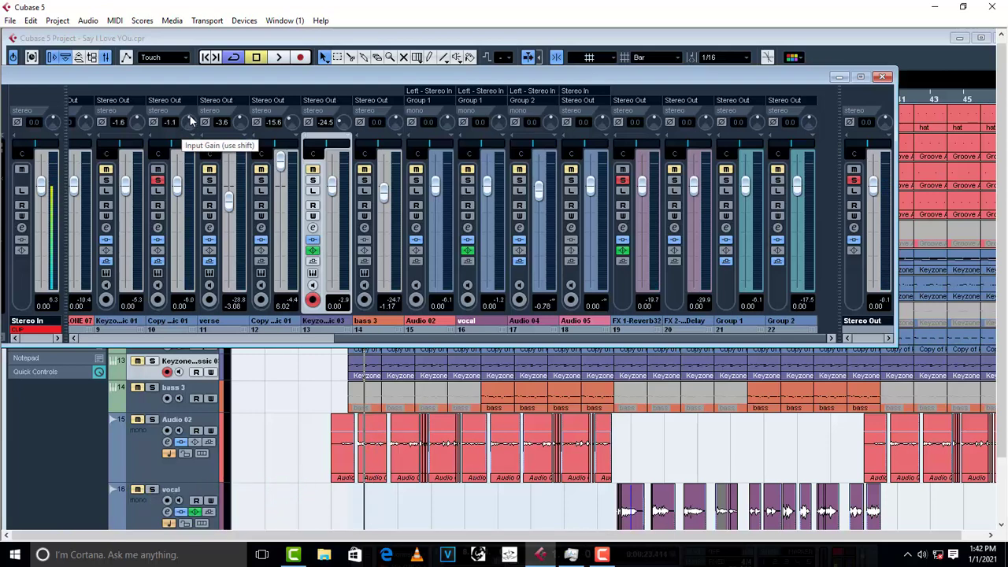
{"action": "left_click_drag", "start_coordinate": [187, 123], "coordinate": [186, 162]}
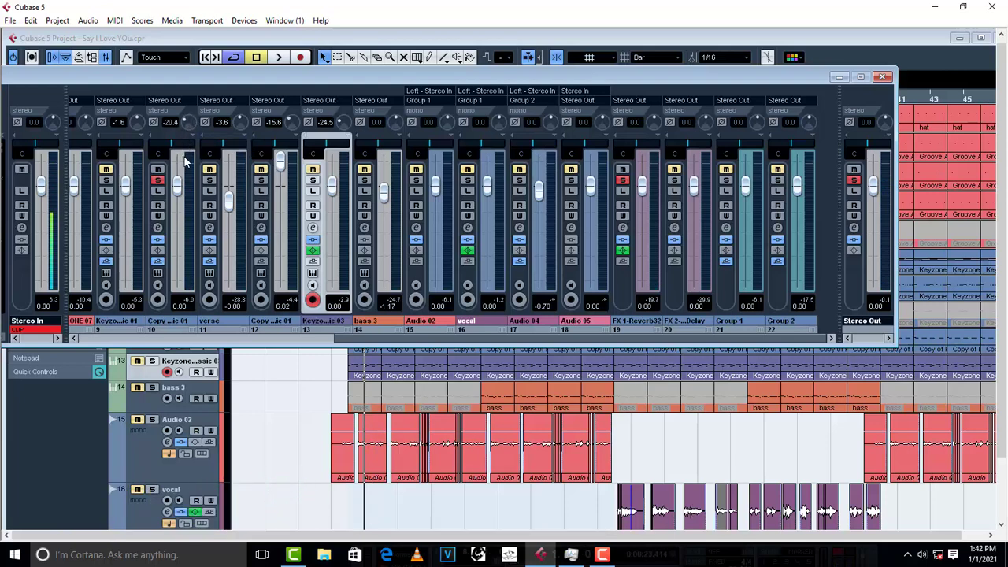
{"action": "key", "text": "space"}
{"action": "left_click_drag", "start_coordinate": [188, 123], "coordinate": [186, 115]}
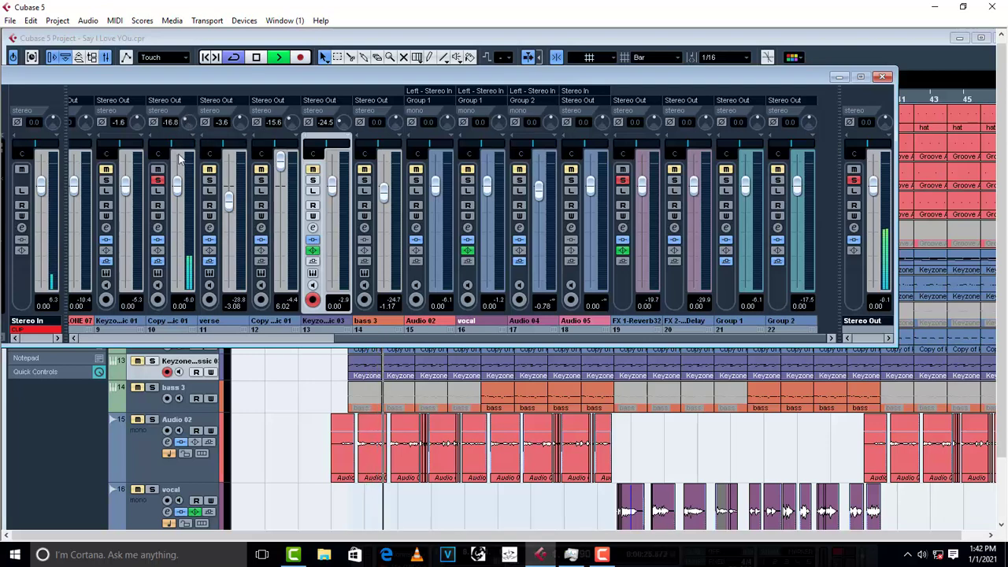
{"action": "left_click", "coordinate": [158, 180]}
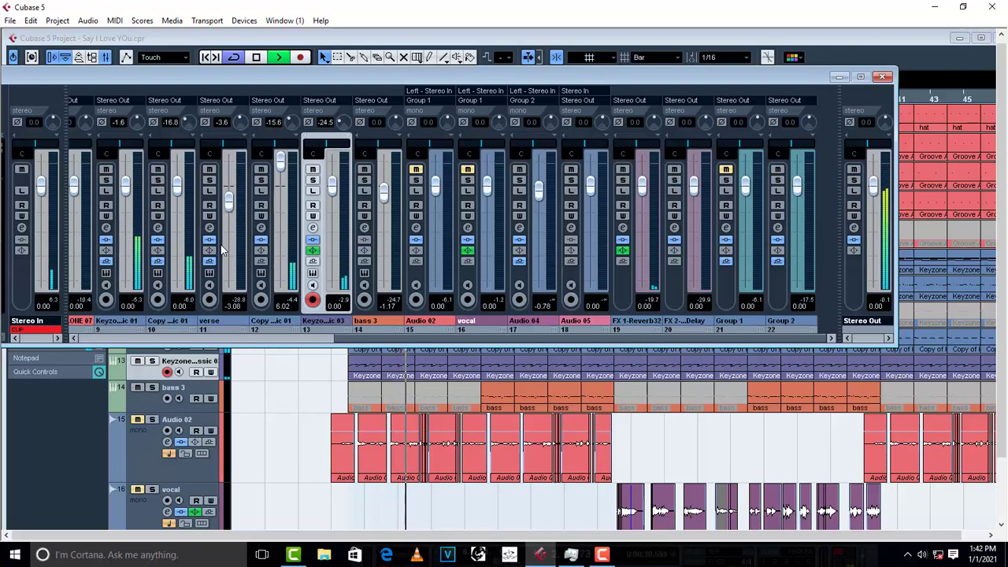
Step: Solo Keyzone Classic 01 on channel 9 and play it to check its meter level
{"action": "scroll", "coordinate": [297, 338], "scroll_direction": "left", "scroll_amount": 4}
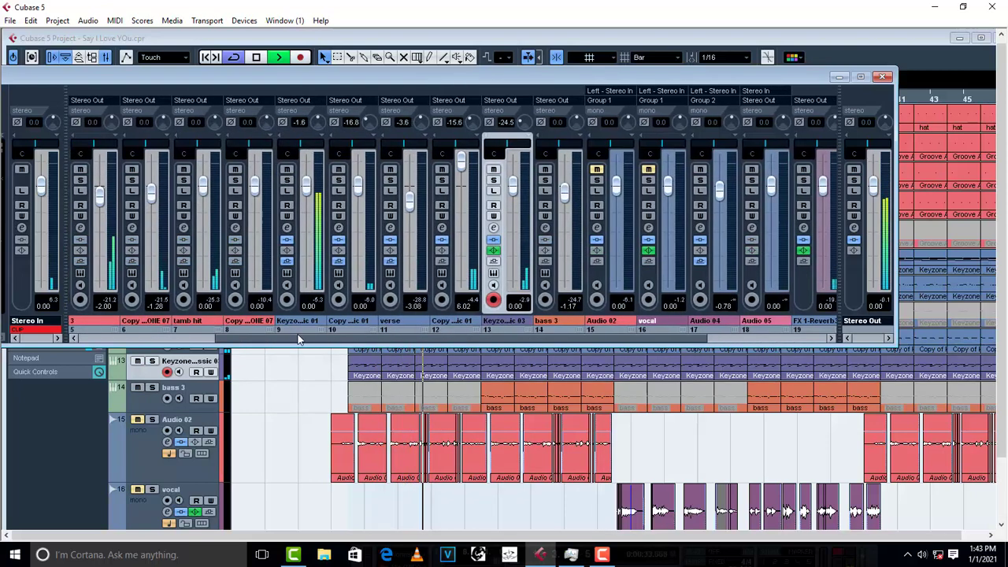
{"action": "left_click", "coordinate": [288, 180]}
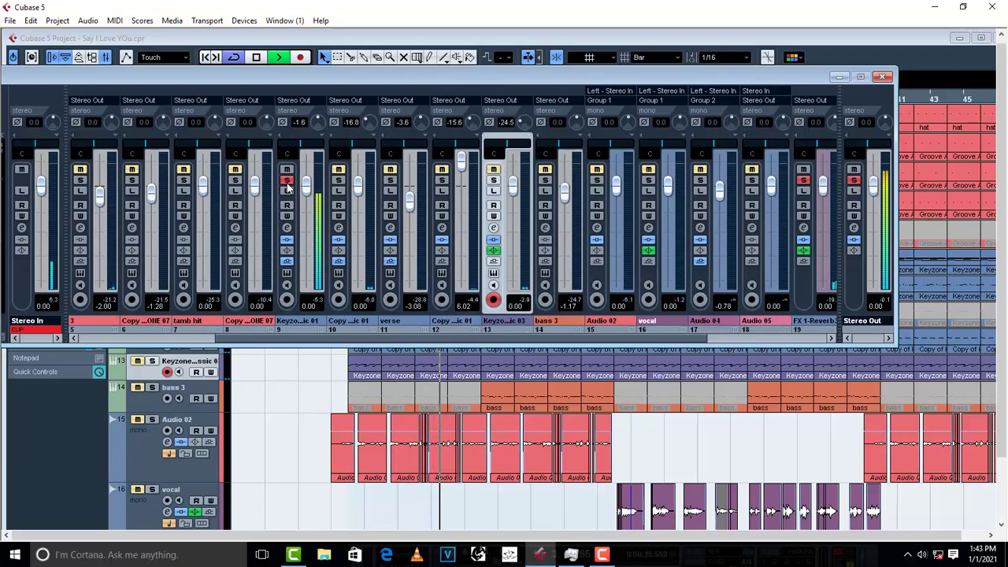
{"action": "key", "text": "space"}
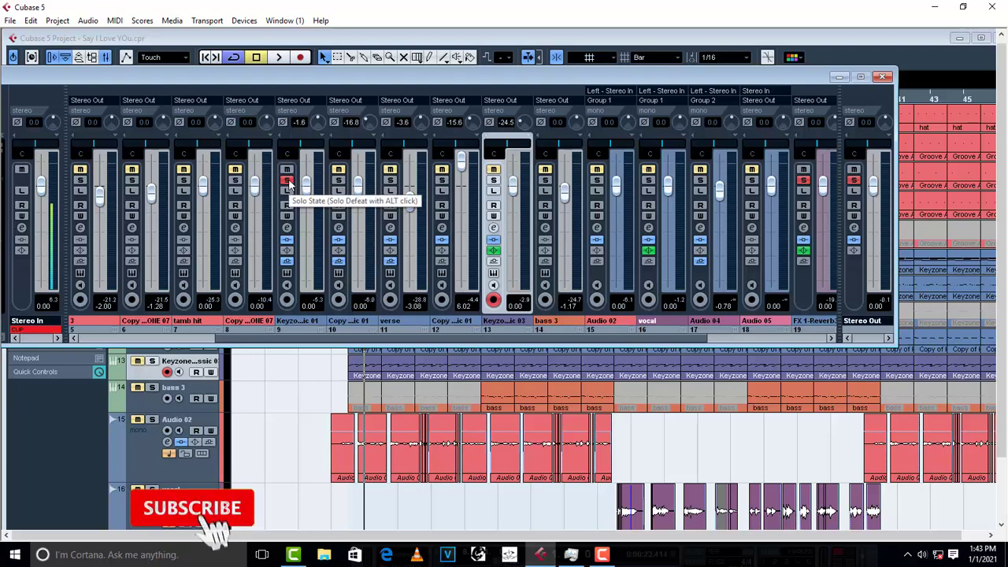
{"action": "key", "text": "space"}
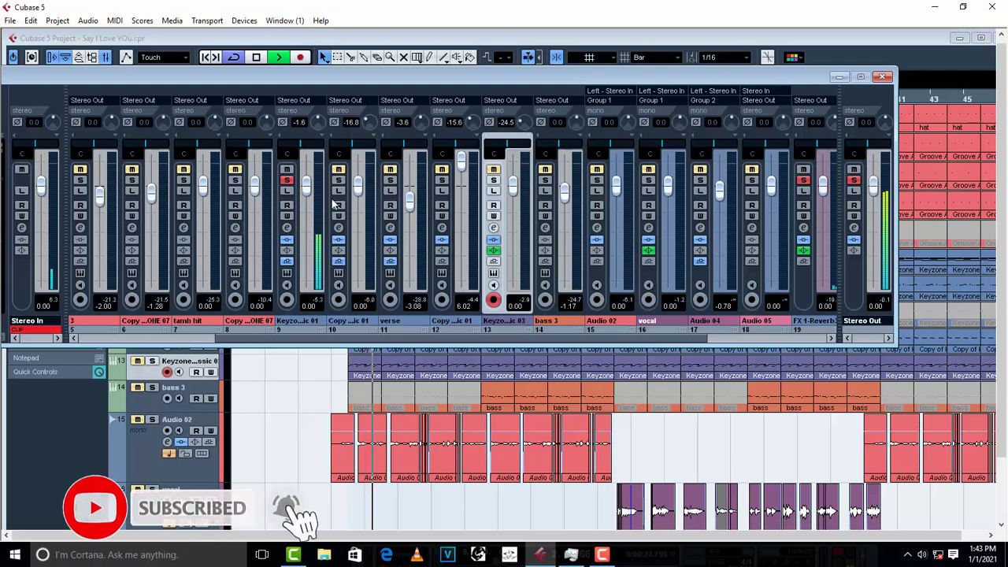
{"action": "key", "text": "space"}
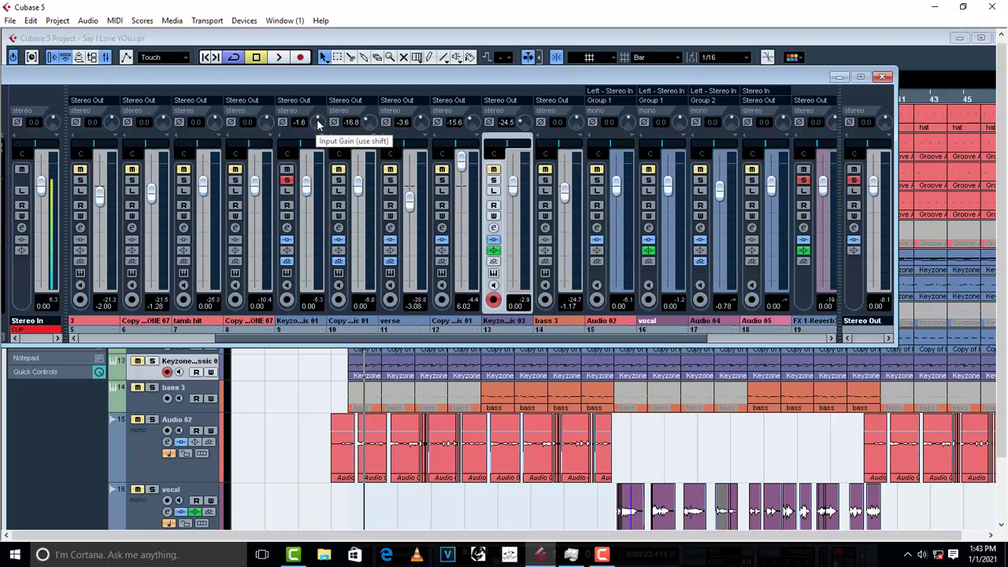
Step: Lower channel 9's input gain to -16.7 during playback and turn its solo off
{"action": "scroll", "coordinate": [317, 122], "scroll_direction": "down", "scroll_amount": 3}
{"action": "key", "text": "space"}
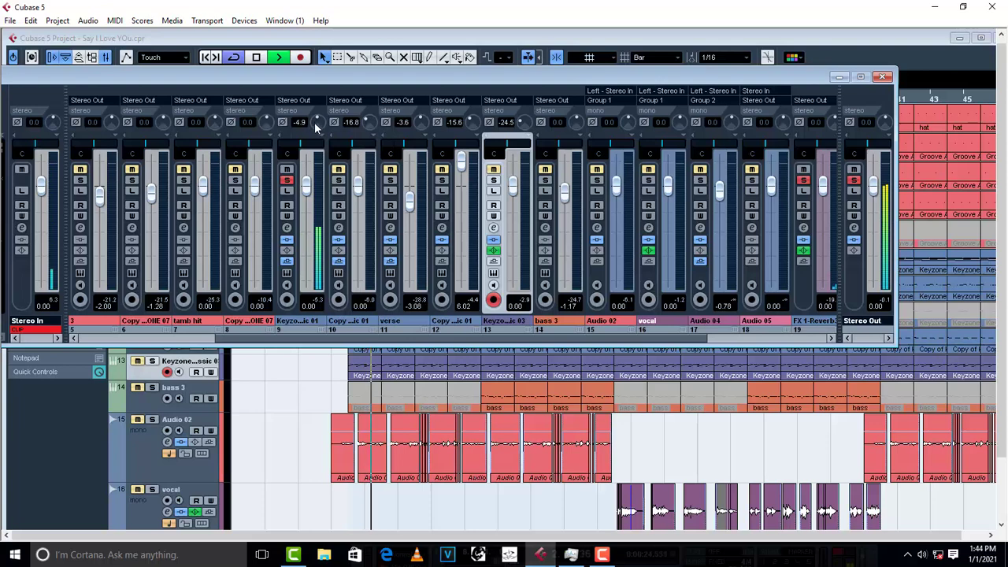
{"action": "left_click_drag", "start_coordinate": [314, 122], "coordinate": [307, 144]}
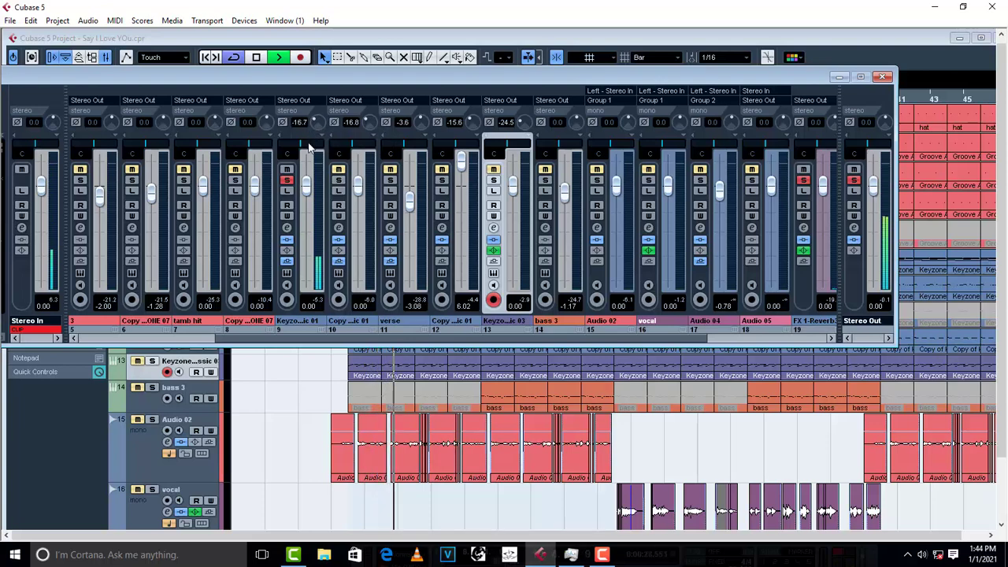
{"action": "key", "text": "space"}
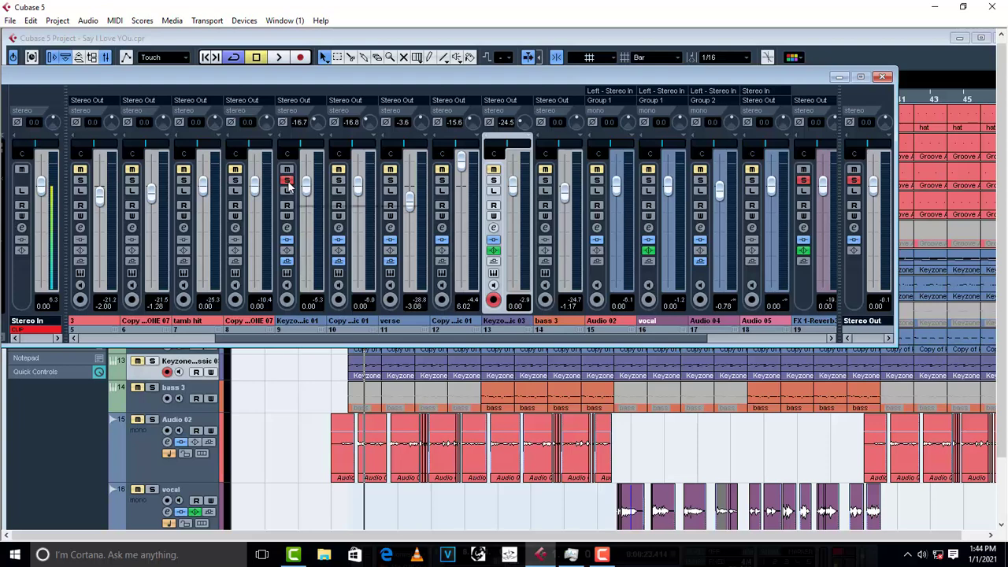
{"action": "left_click", "coordinate": [288, 180]}
Step: Play the full mix and check the meters from the first channel onward
{"action": "key", "text": "space"}
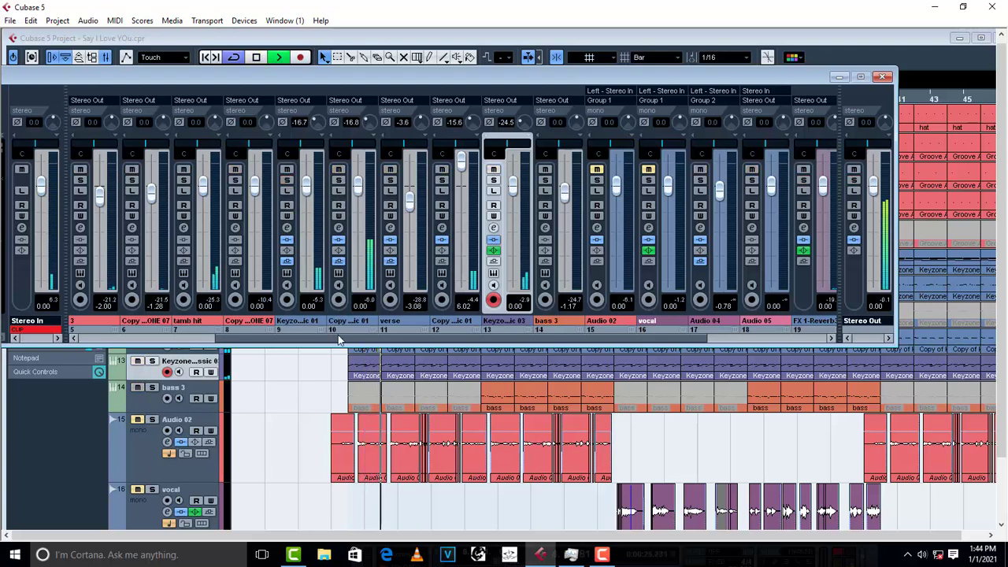
{"action": "left_click_drag", "start_coordinate": [335, 344], "coordinate": [177, 330]}
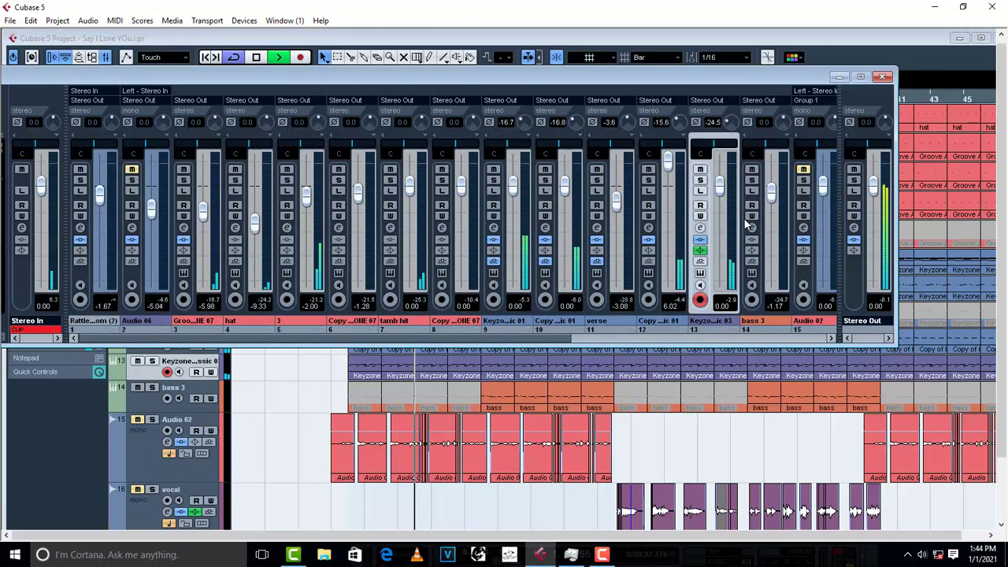
{"action": "key", "text": "space"}
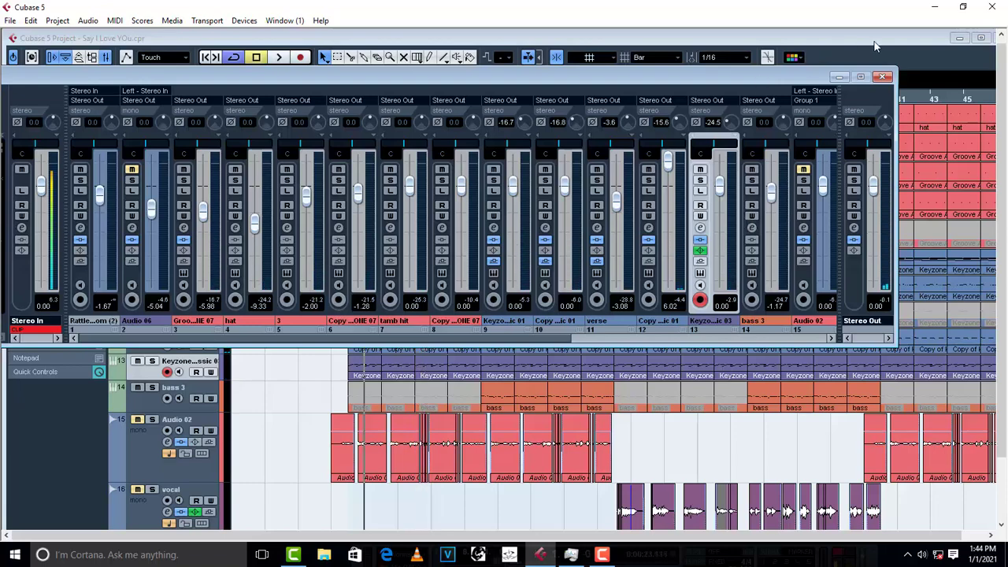
Step: Close the Mixer, maximize the project window, and zoom out to view the whole arrangement down to the group tracks
{"action": "left_click", "coordinate": [882, 77]}
{"action": "left_click", "coordinate": [980, 37]}
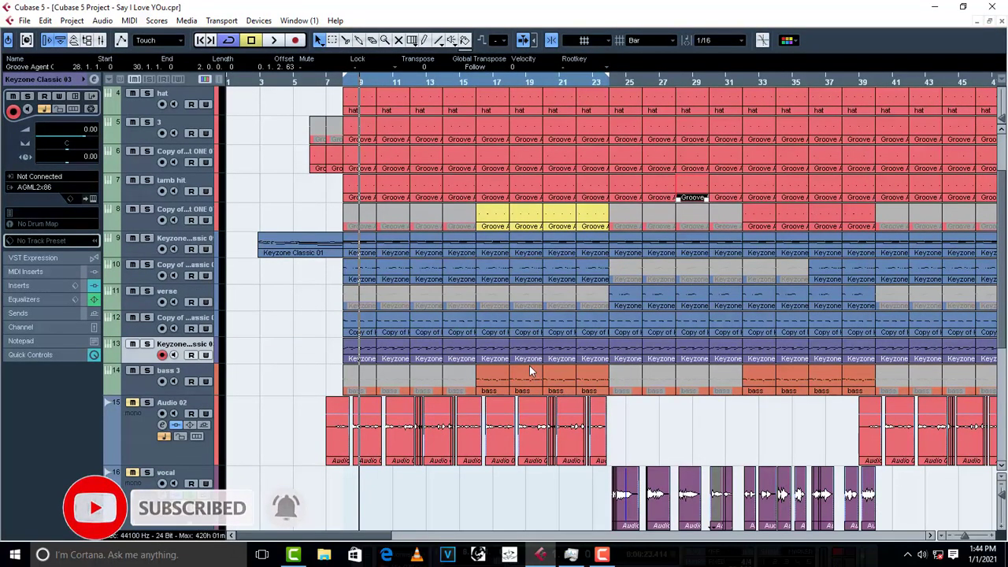
{"action": "key", "text": "g"}
{"action": "key", "text": "g"}
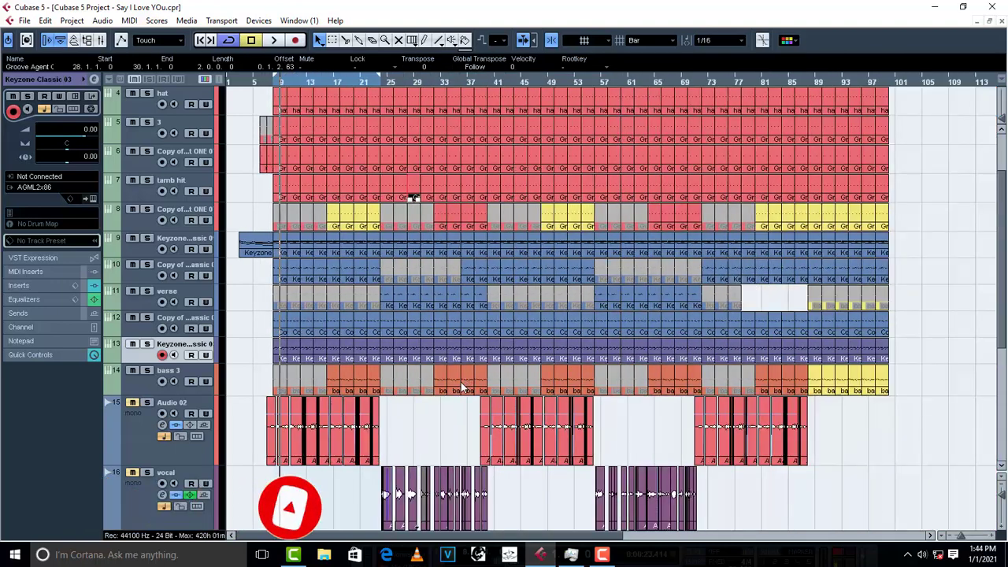
{"action": "scroll", "coordinate": [461, 384], "scroll_direction": "down", "scroll_amount": 5}
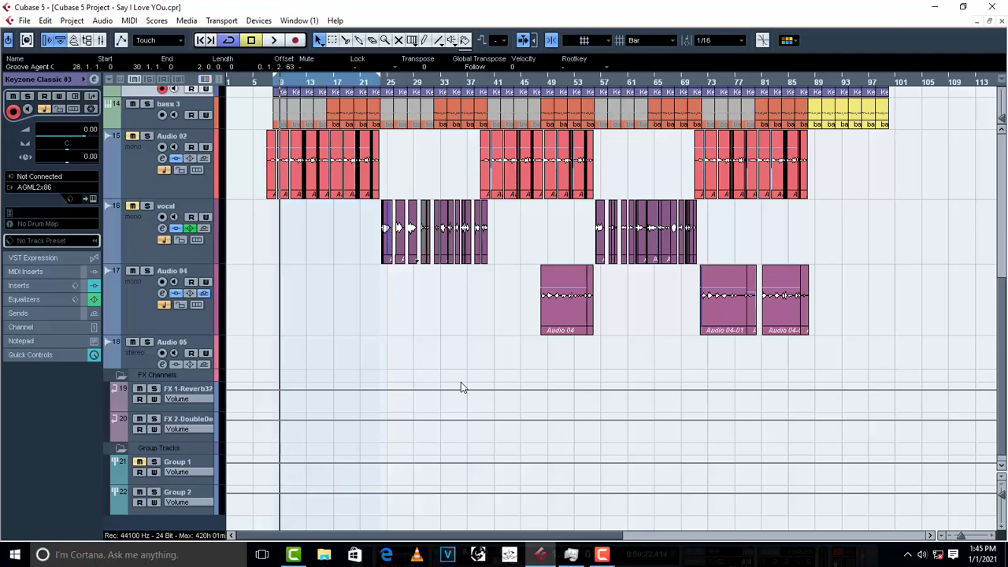
Step: Open the Mixer, try lowering the Stereo In channel's input gain to -21.7, and reset it to 0
{"action": "key", "text": "F3"}
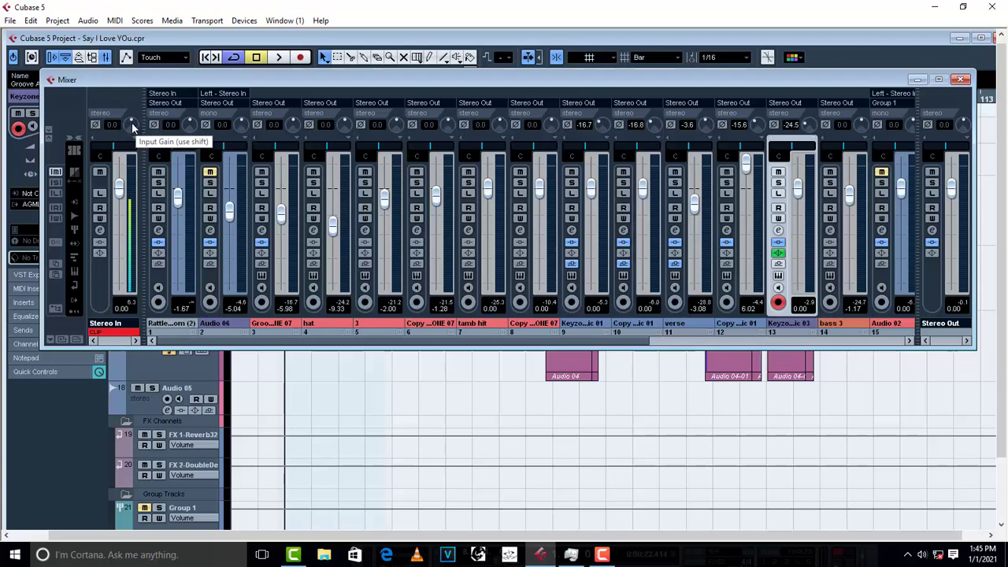
{"action": "left_click_drag", "start_coordinate": [131, 121], "coordinate": [130, 158]}
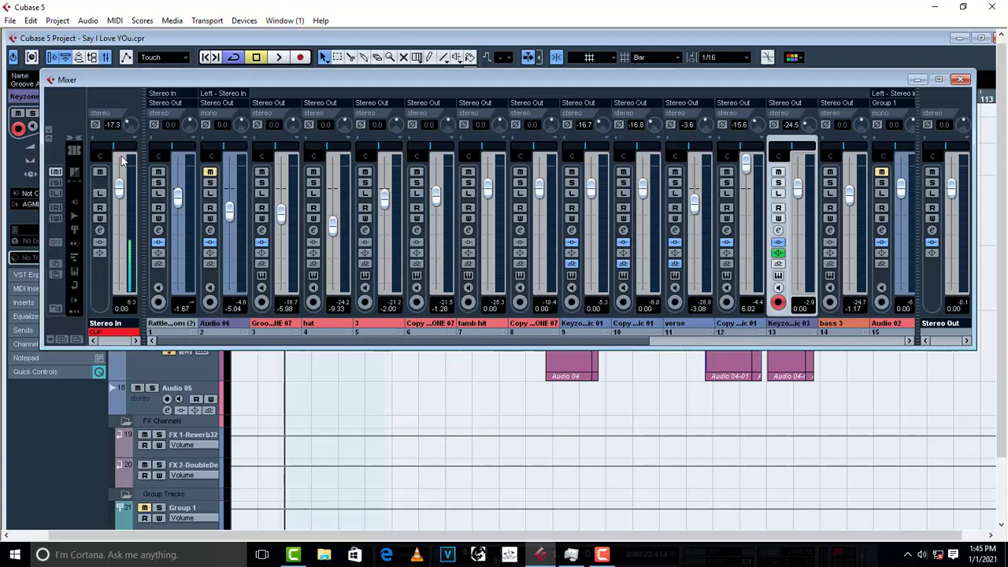
{"action": "left_click", "coordinate": [133, 336]}
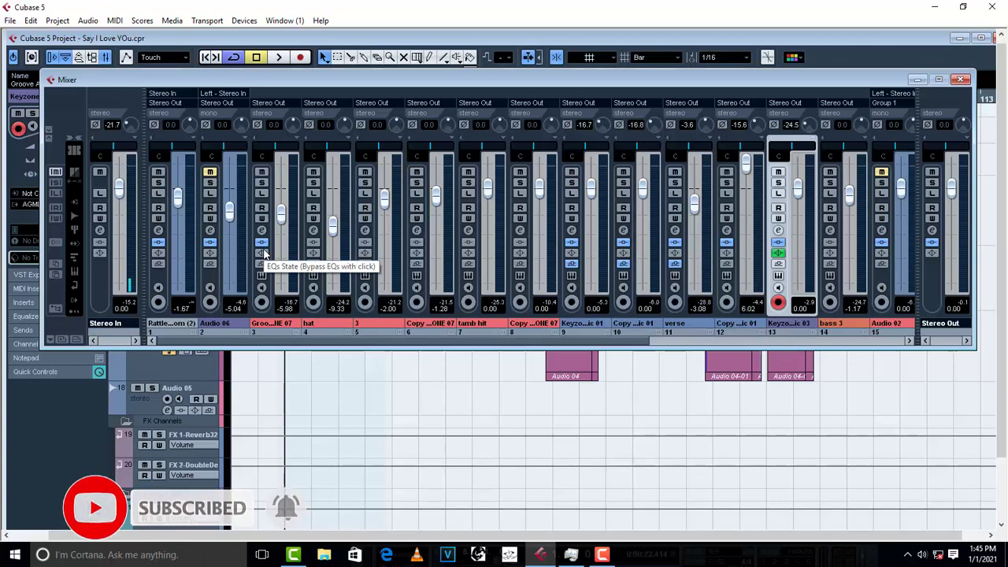
{"action": "double_click", "coordinate": [113, 125]}
{"action": "type", "text": "-"}
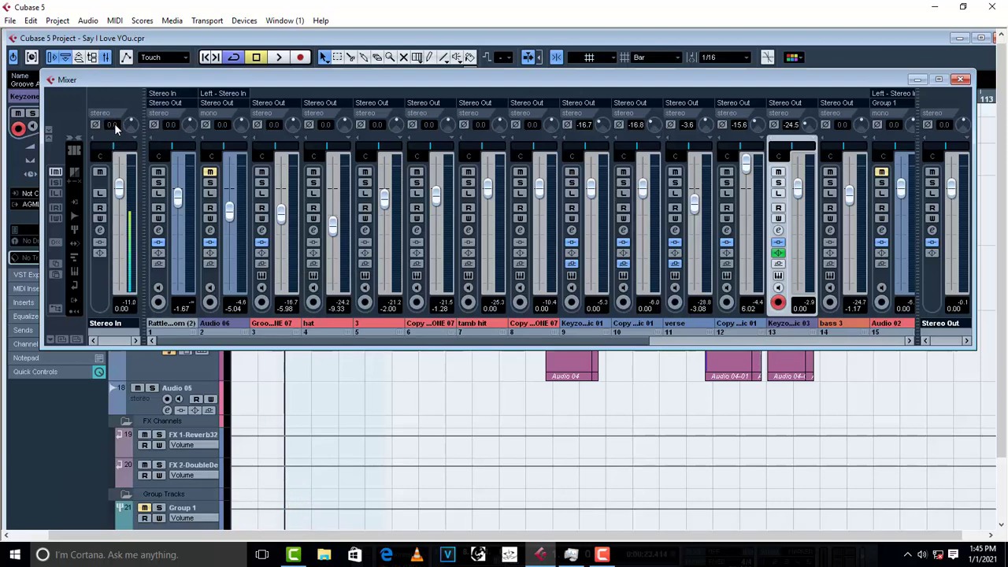
{"action": "key", "text": "Return"}
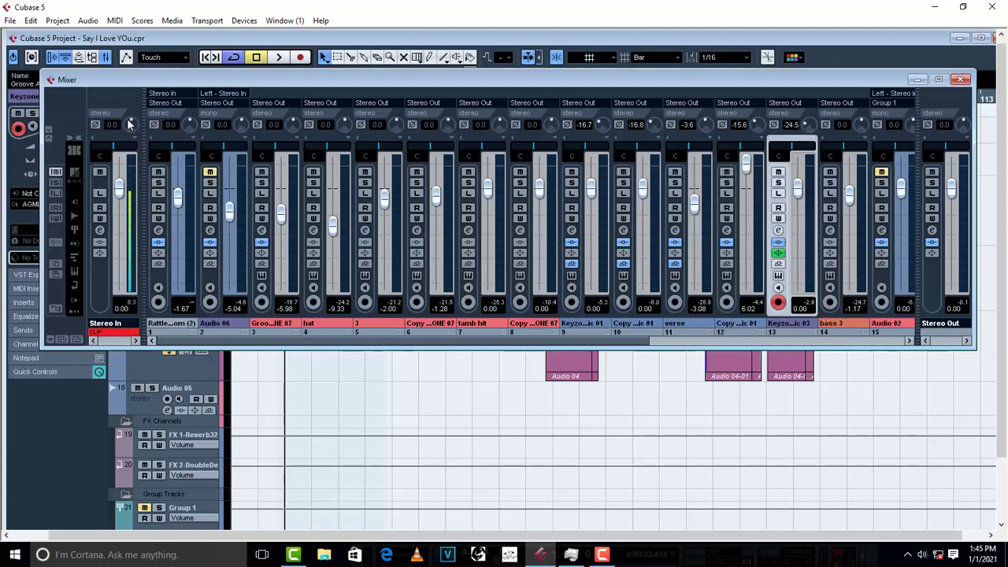
Step: Try a Stereo In input gain of -21.5, reset it to 0, and close the Mixer
{"action": "left_click_drag", "start_coordinate": [122, 162], "coordinate": [124, 337]}
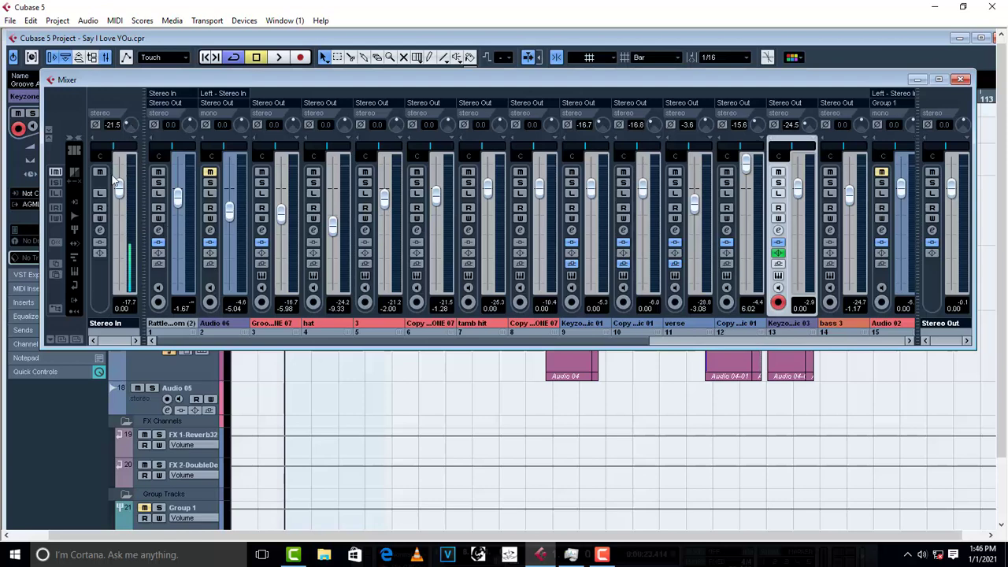
{"action": "double_click", "coordinate": [111, 124]}
{"action": "type", "text": "0"}
{"action": "key", "text": "Return"}
{"action": "left_click", "coordinate": [960, 80]}
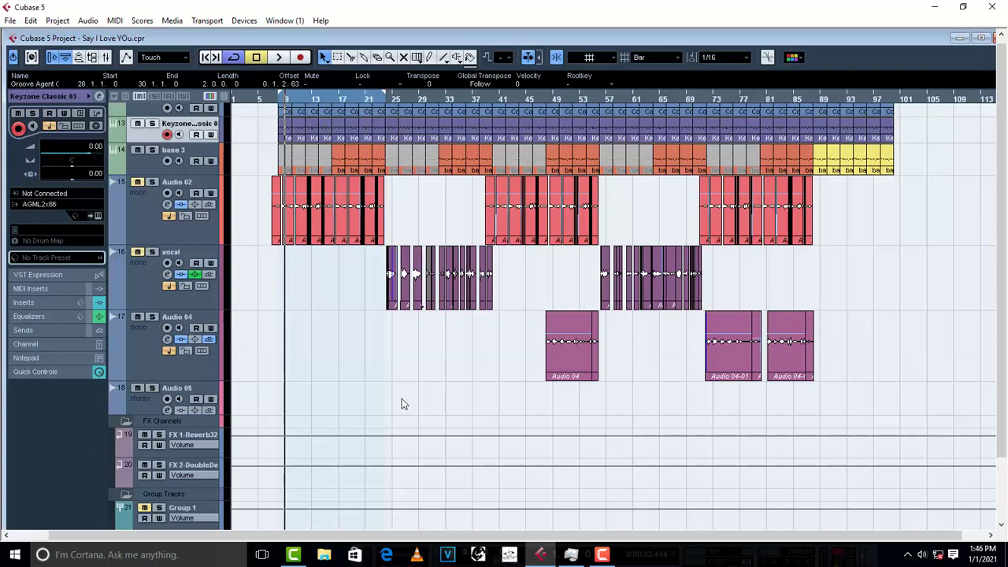